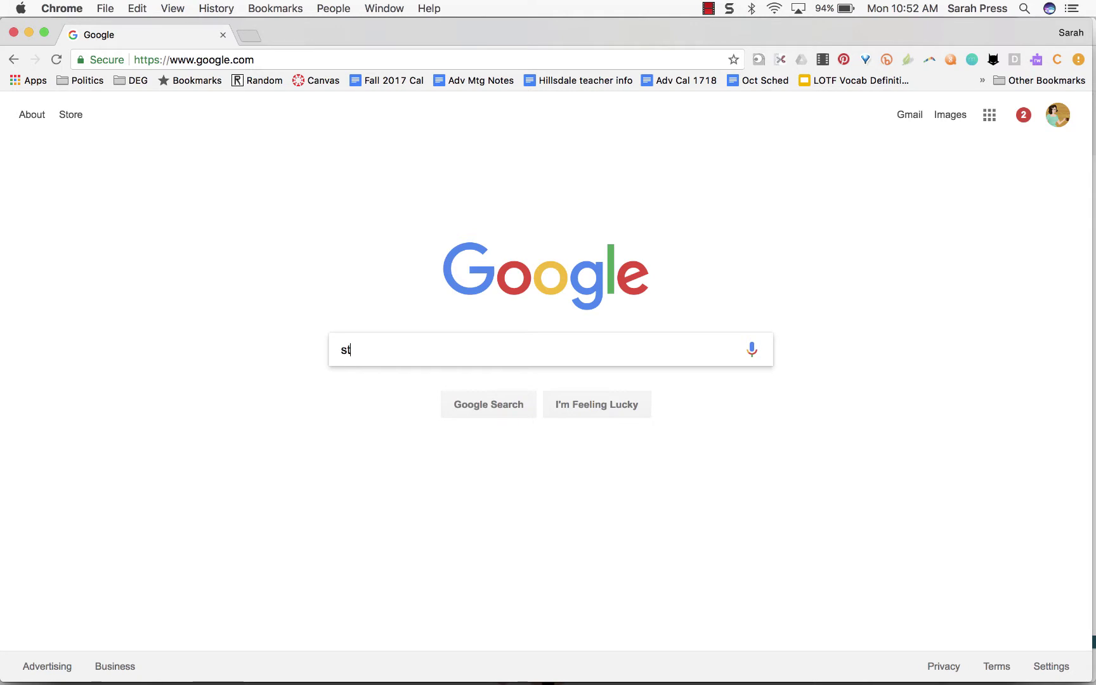
# Step: Search Google for "stalin biography" and open the HISTORY.com facts and summary result on Joseph Stalin
pyautogui.write('alin')
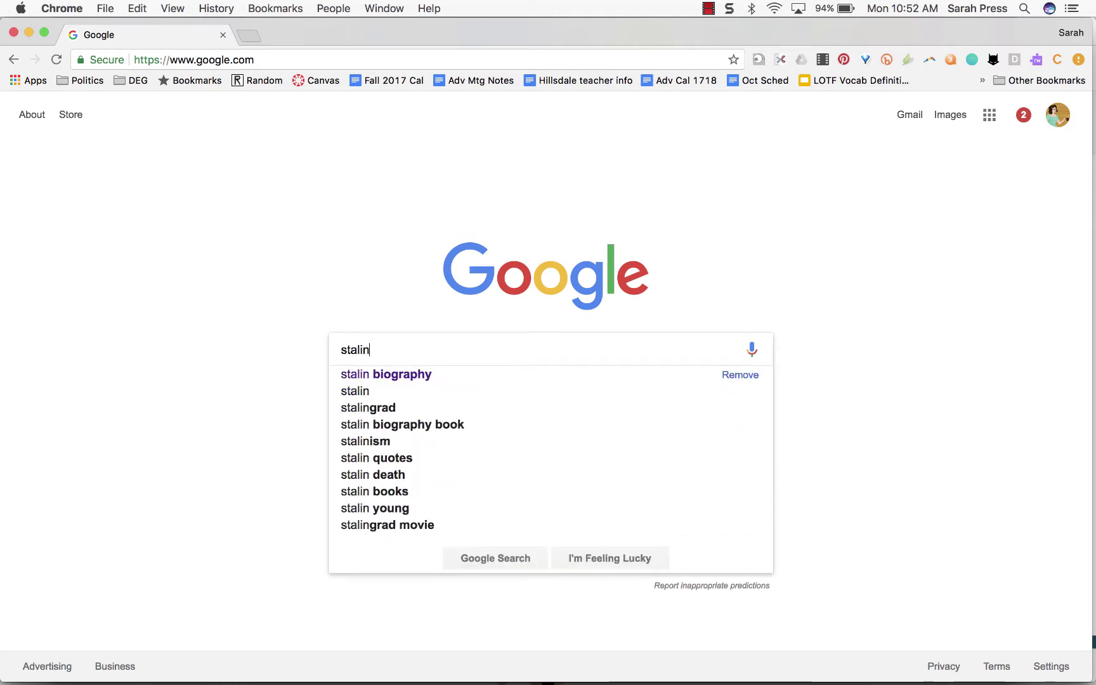
pyautogui.click(393, 374)
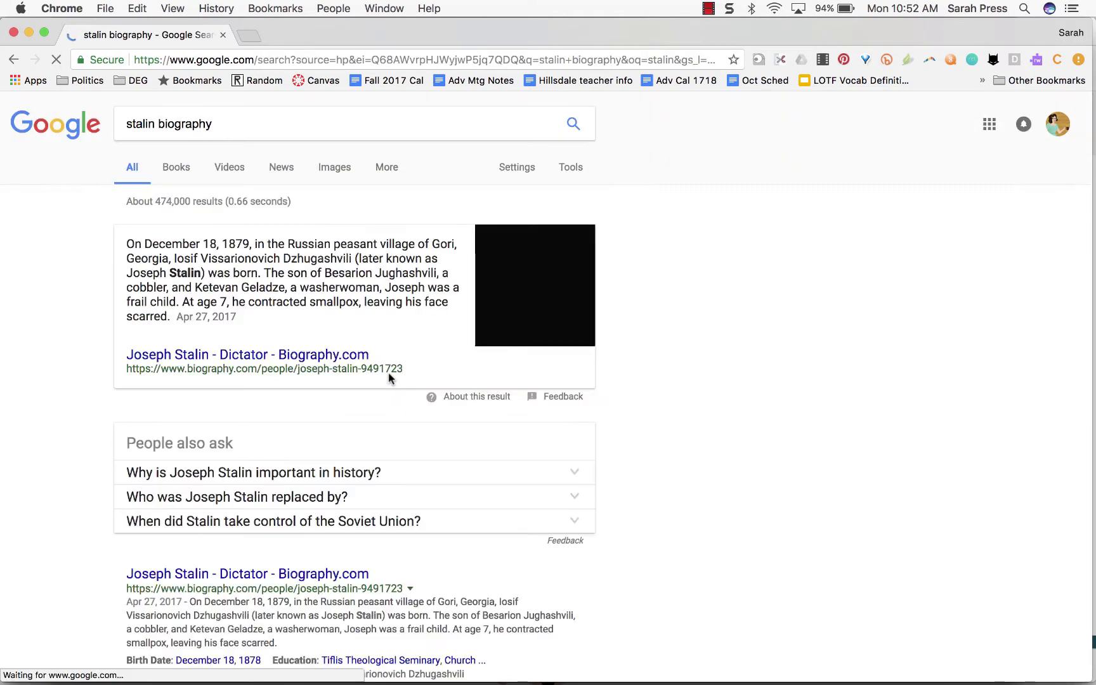
pyautogui.scroll(-5, 138, 549)
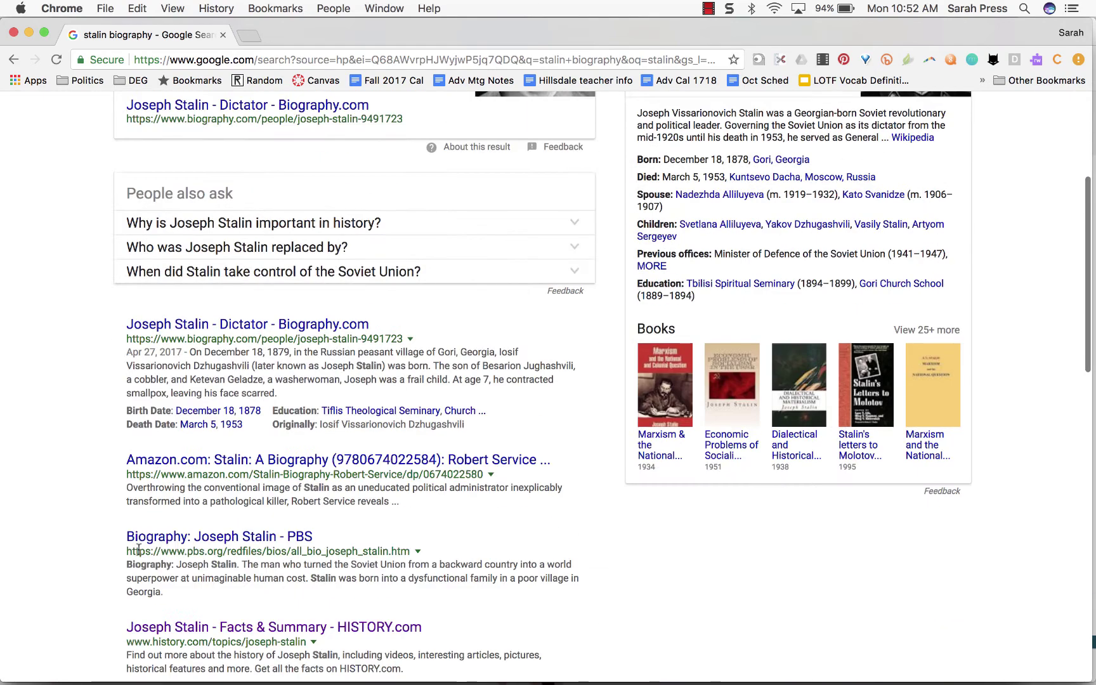
pyautogui.scroll(-3, 138, 549)
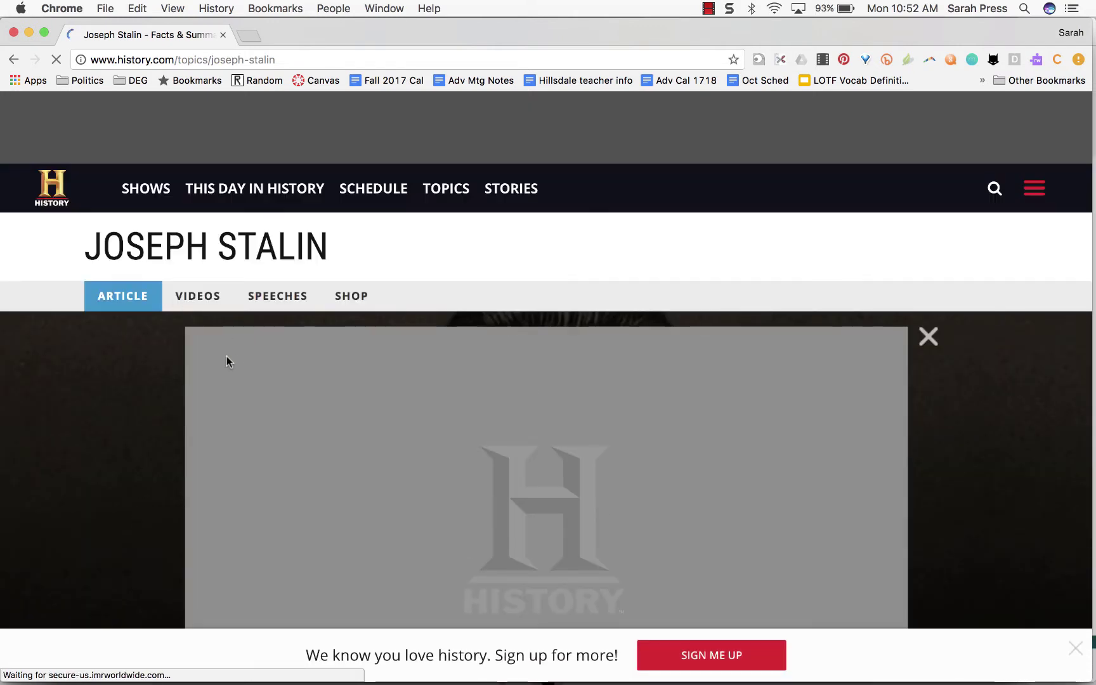
# Step: Look through the Joseph Stalin article and examine its citation details, including author, year, title and publisher
pyautogui.scroll(-20, 225, 360)
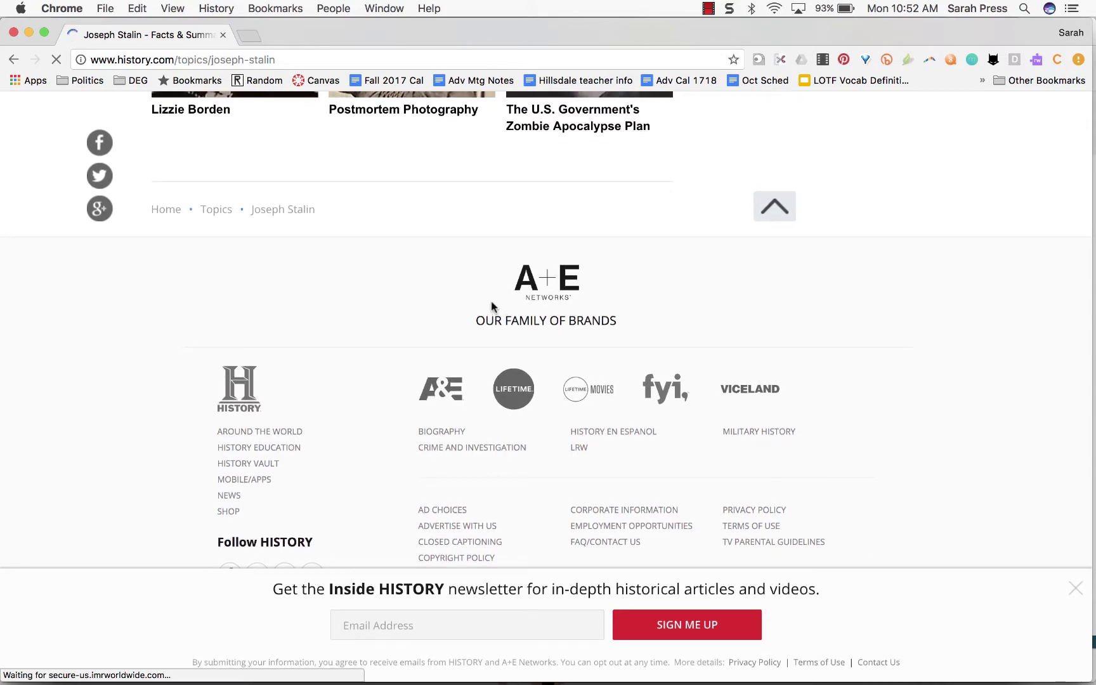
pyautogui.scroll(20, 491, 306)
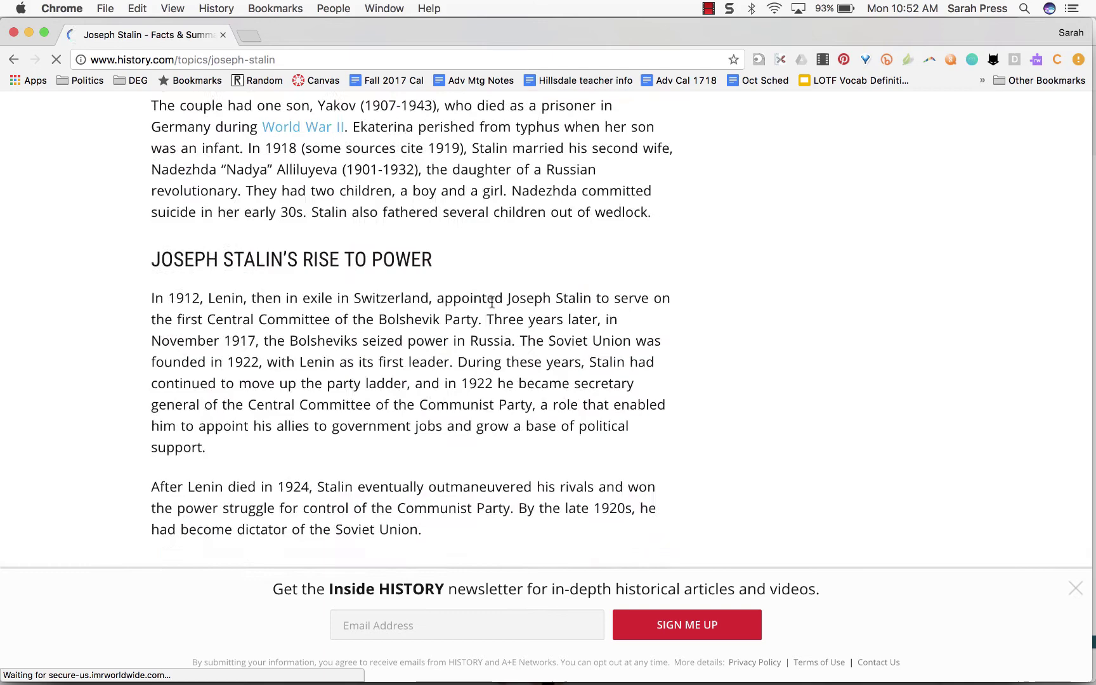
pyautogui.scroll(10, 491, 306)
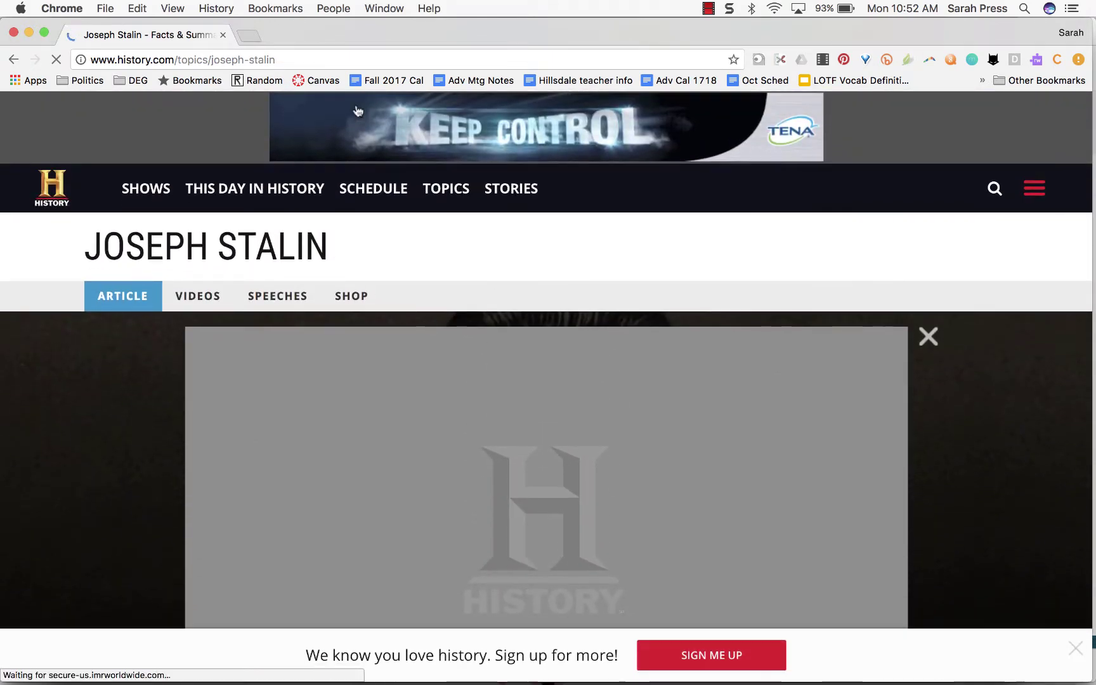
pyautogui.scroll(-6, 119, 396)
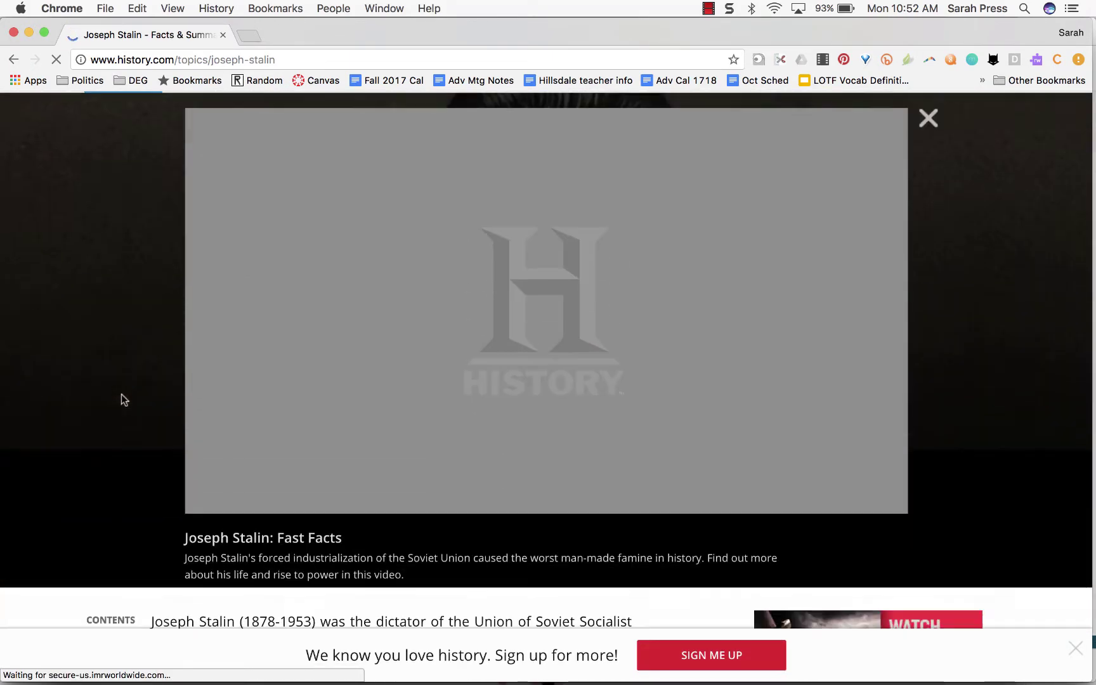
pyautogui.scroll(-3, 123, 397)
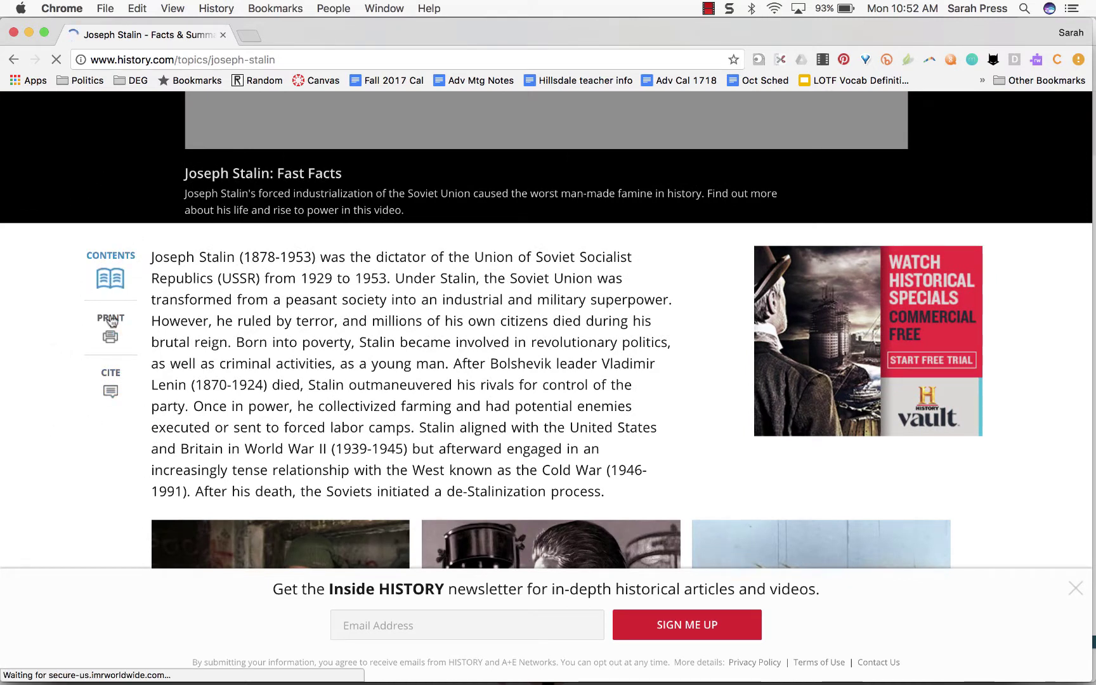
pyautogui.click(113, 391)
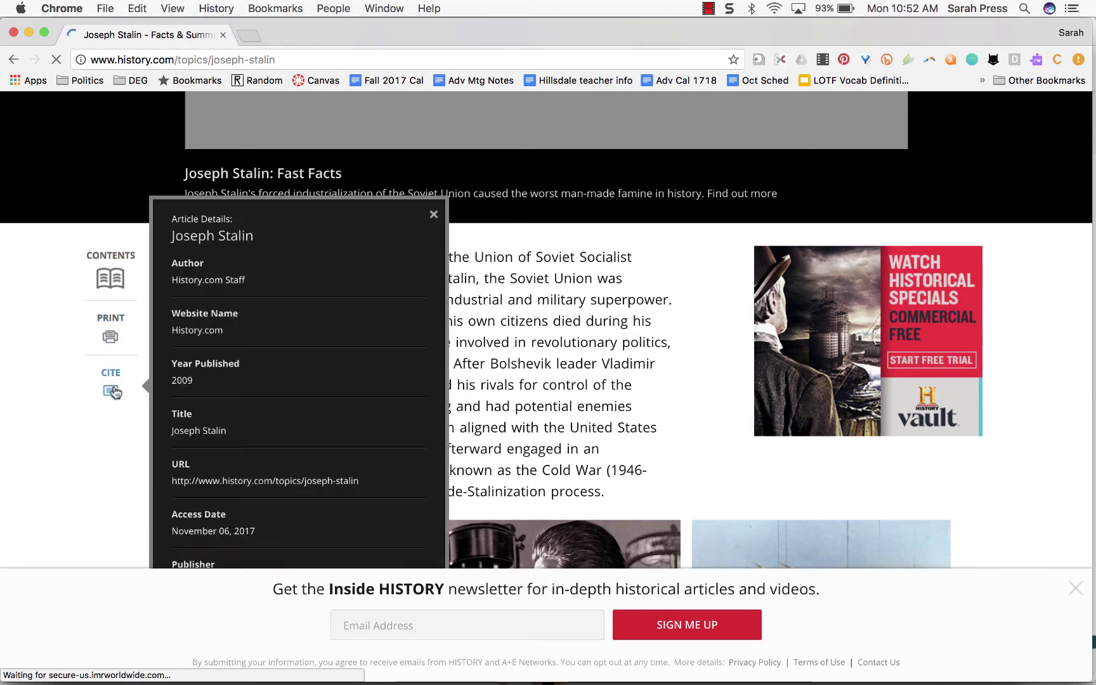
pyautogui.scroll(-3, 103, 413)
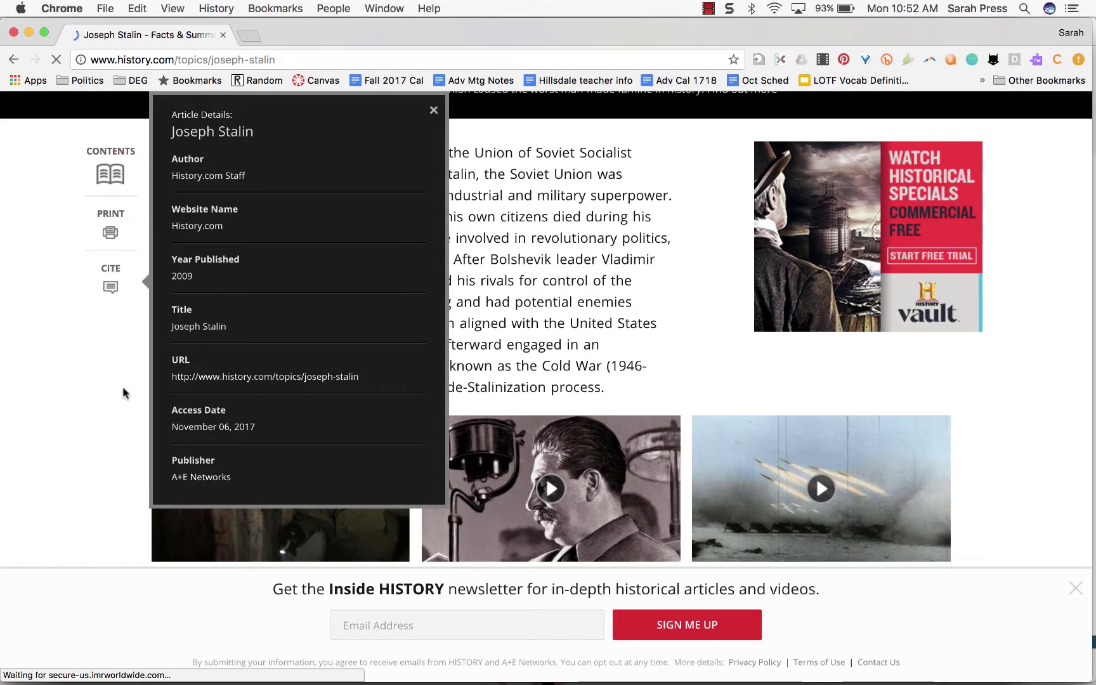
pyautogui.click(90, 401)
# Step: Copy the article's URL and open easybib.com in a new browser tab
pyautogui.click(163, 59)
pyautogui.press('super+c')
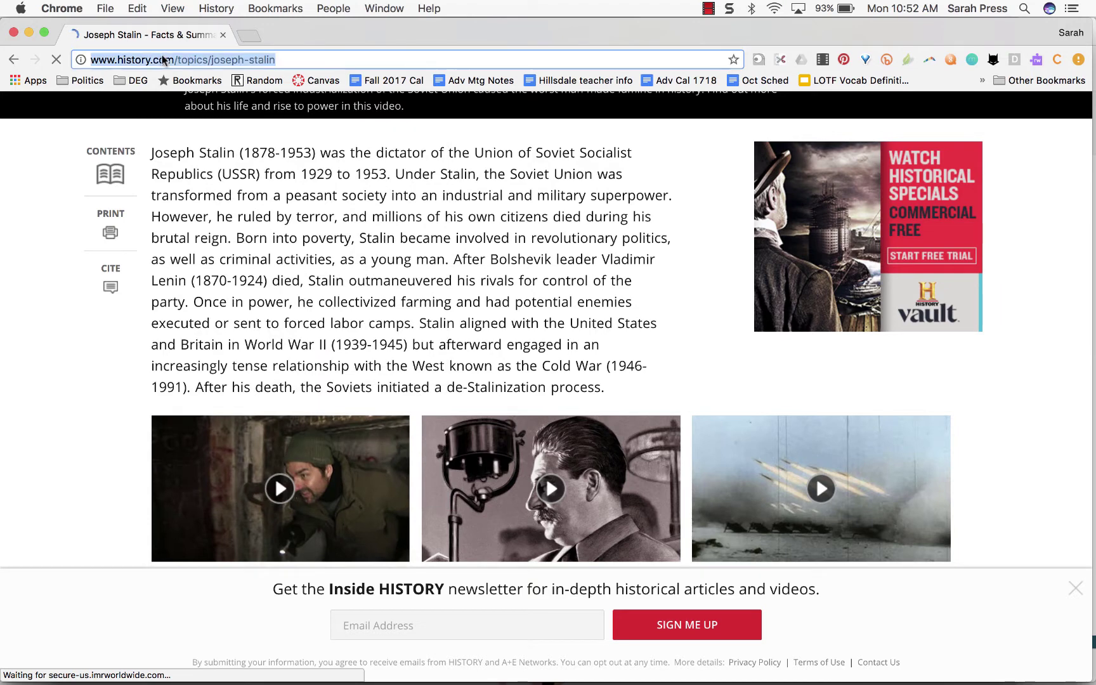
pyautogui.click(248, 34)
pyautogui.write('easybib.com')
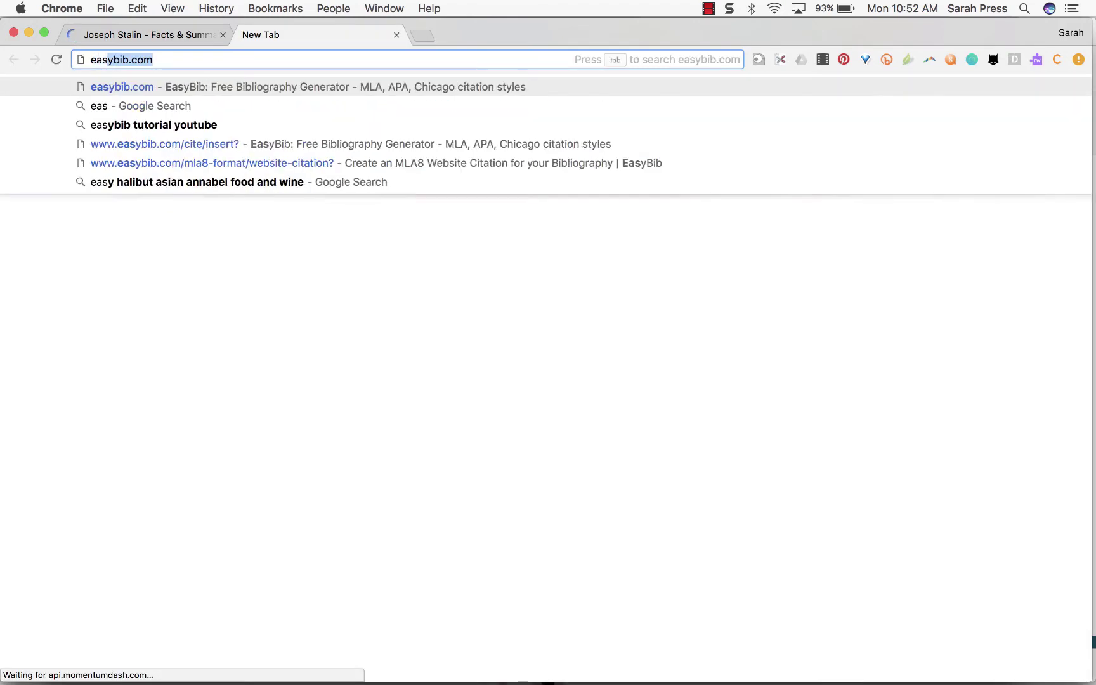
pyautogui.press('Return')
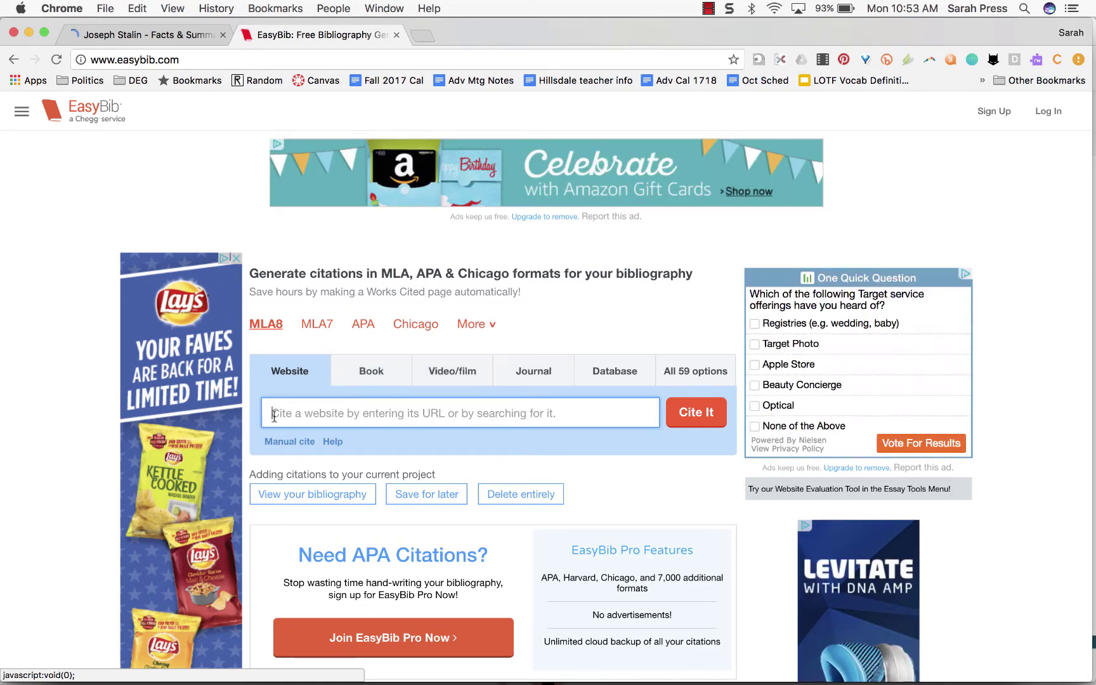
# Step: Look up the copied article URL as an MLA8 website source and choose the History.com result to cite
pyautogui.press('super+v')
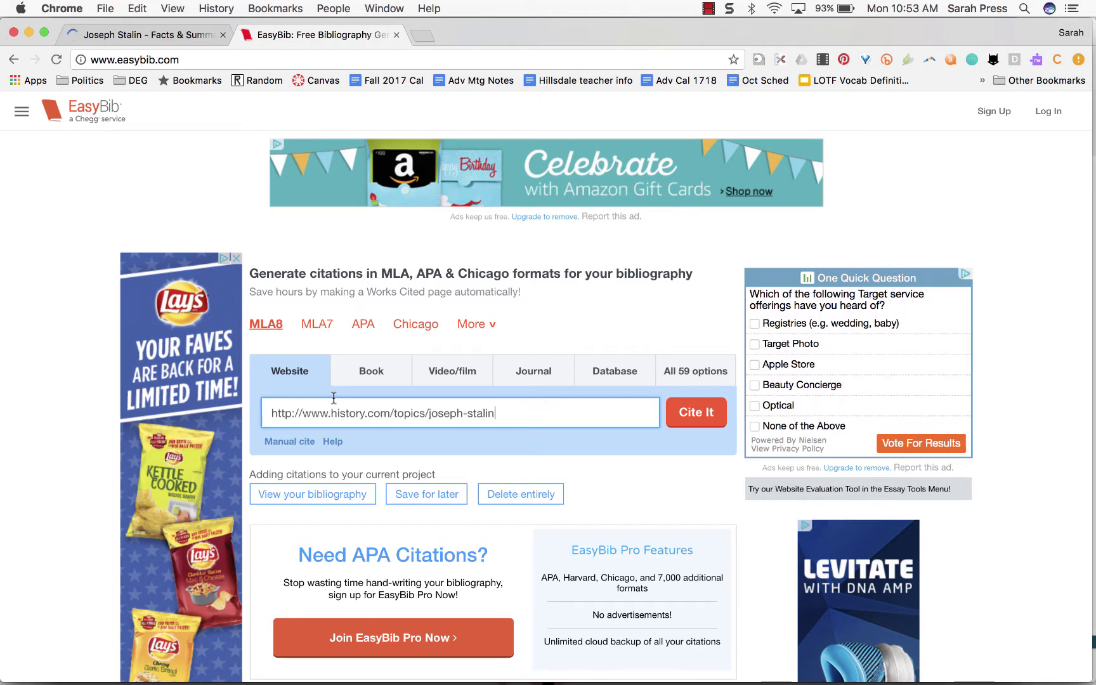
pyautogui.click(694, 416)
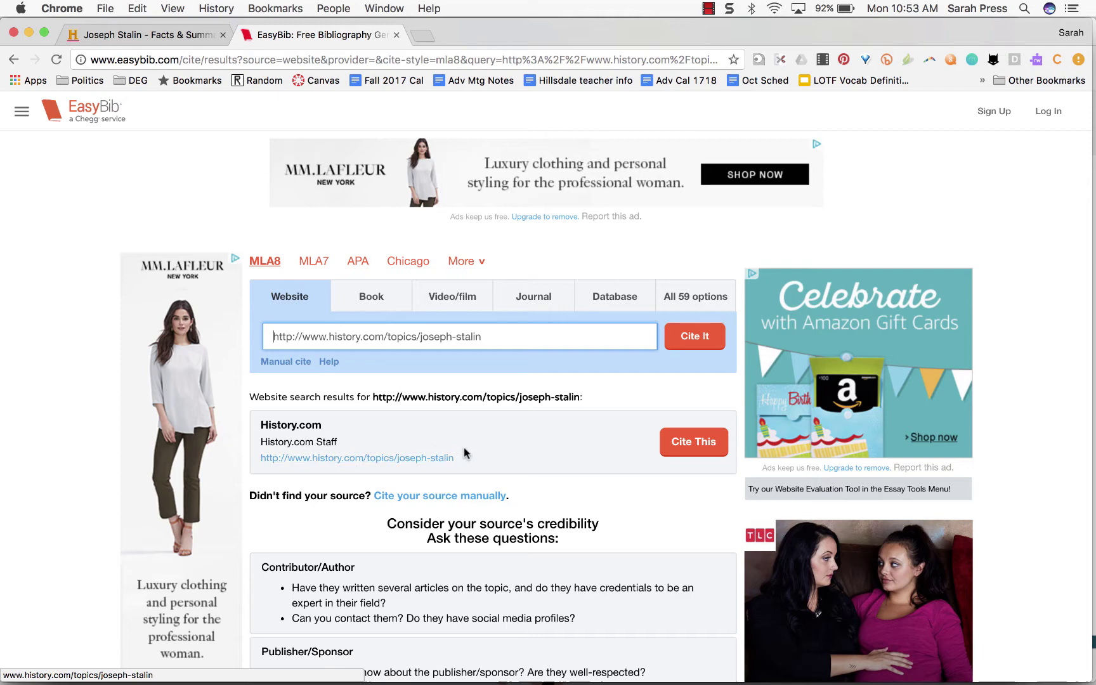
pyautogui.click(679, 446)
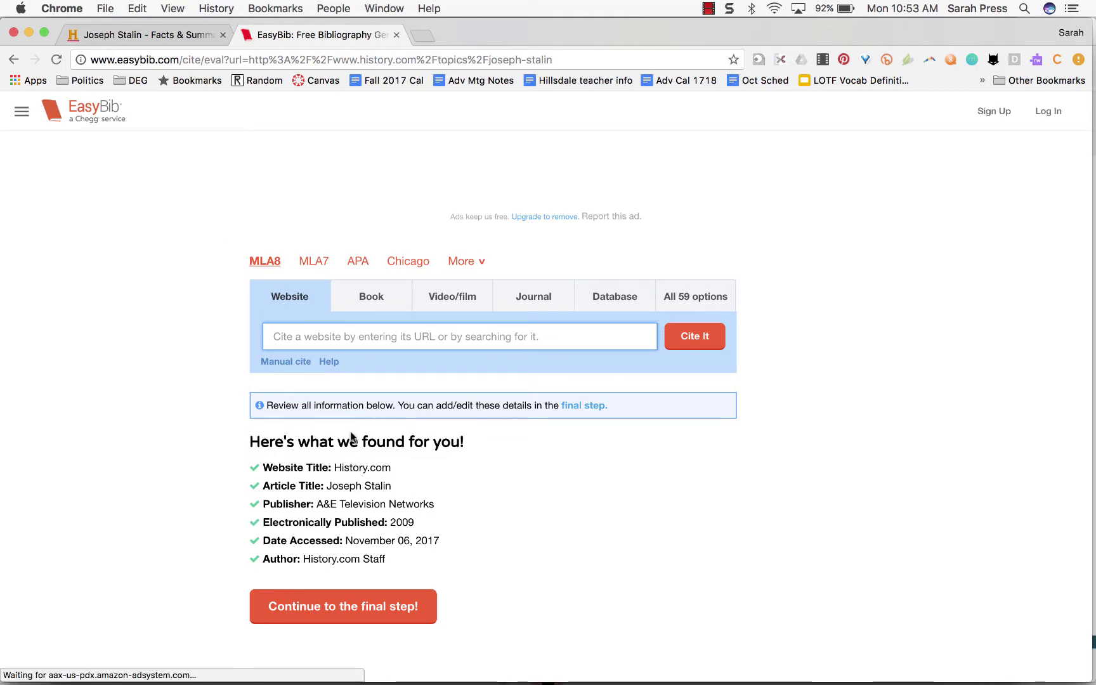
# Step: Compare the citation details on the History.com article page with the source information EasyBib found
pyautogui.hotkey('ctrl', 'shift', 'Tab')
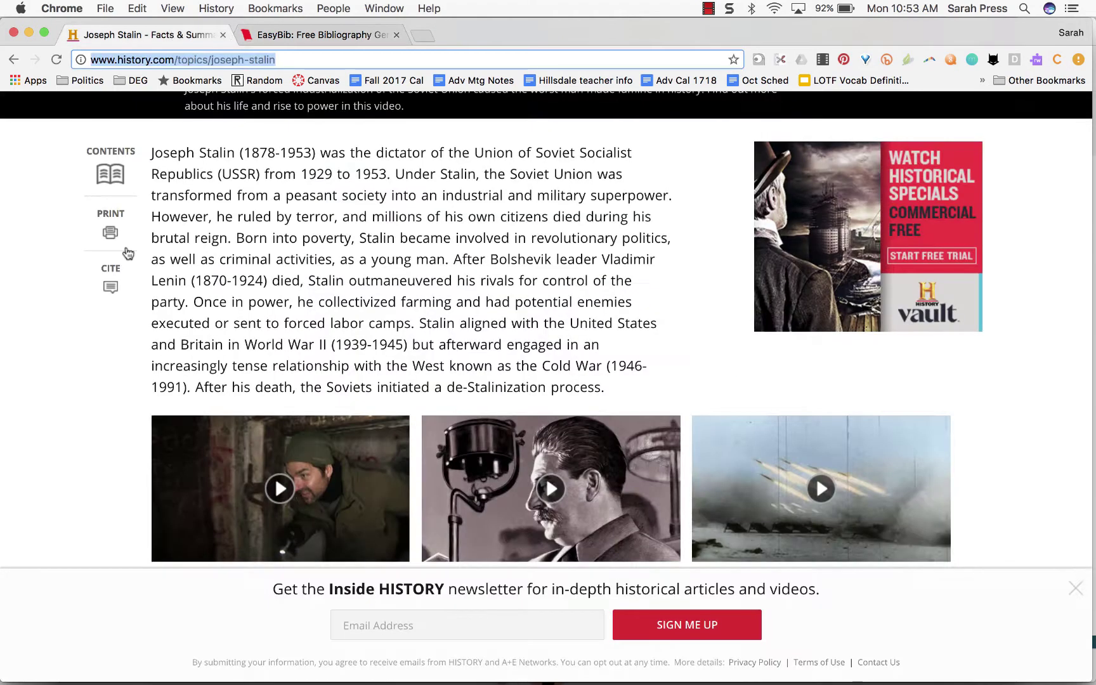
pyautogui.click(110, 286)
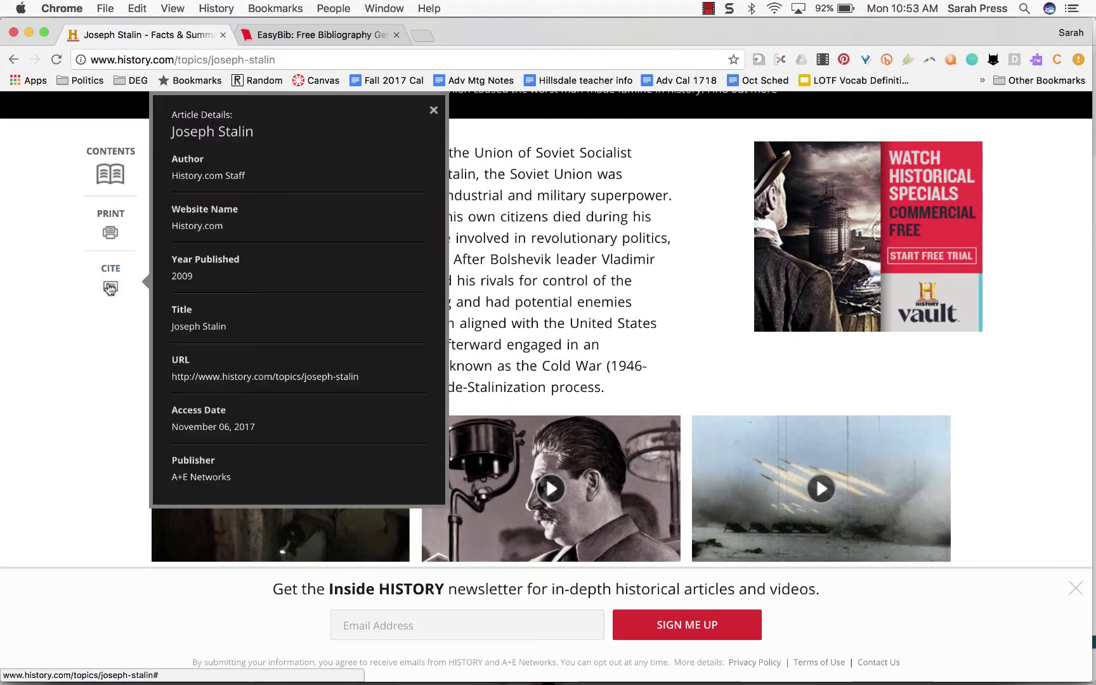
pyautogui.click(270, 35)
pyautogui.scroll(-3, 333, 376)
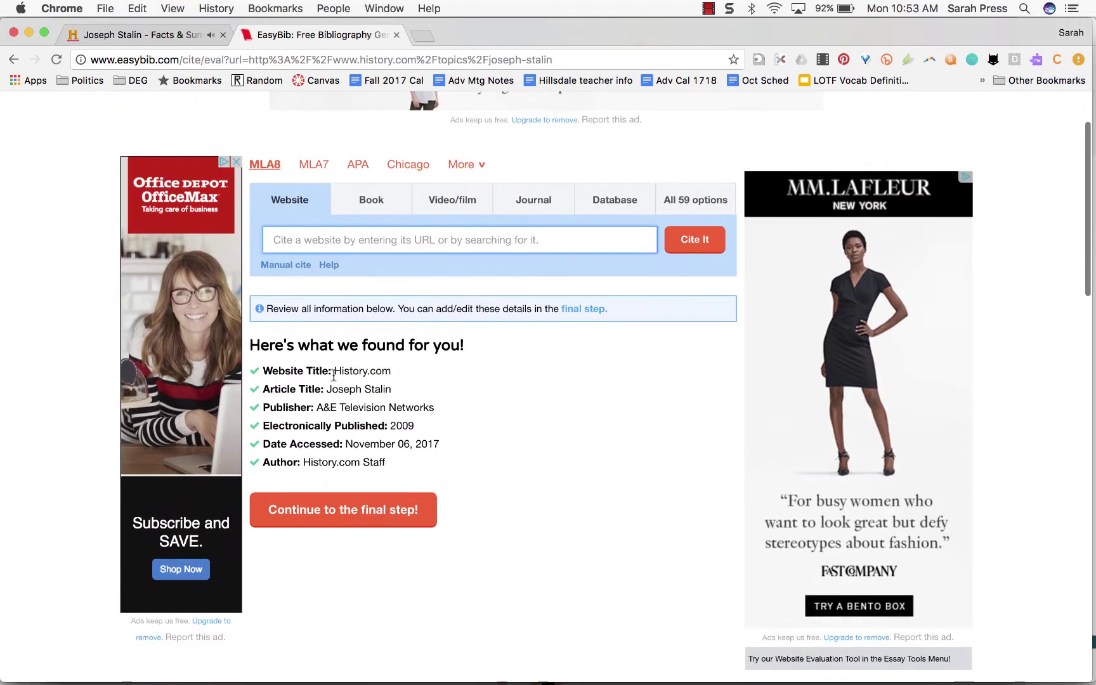
# Step: Continue to the final citation step and review the form's contributor and electronic publication date fields
pyautogui.click(342, 510)
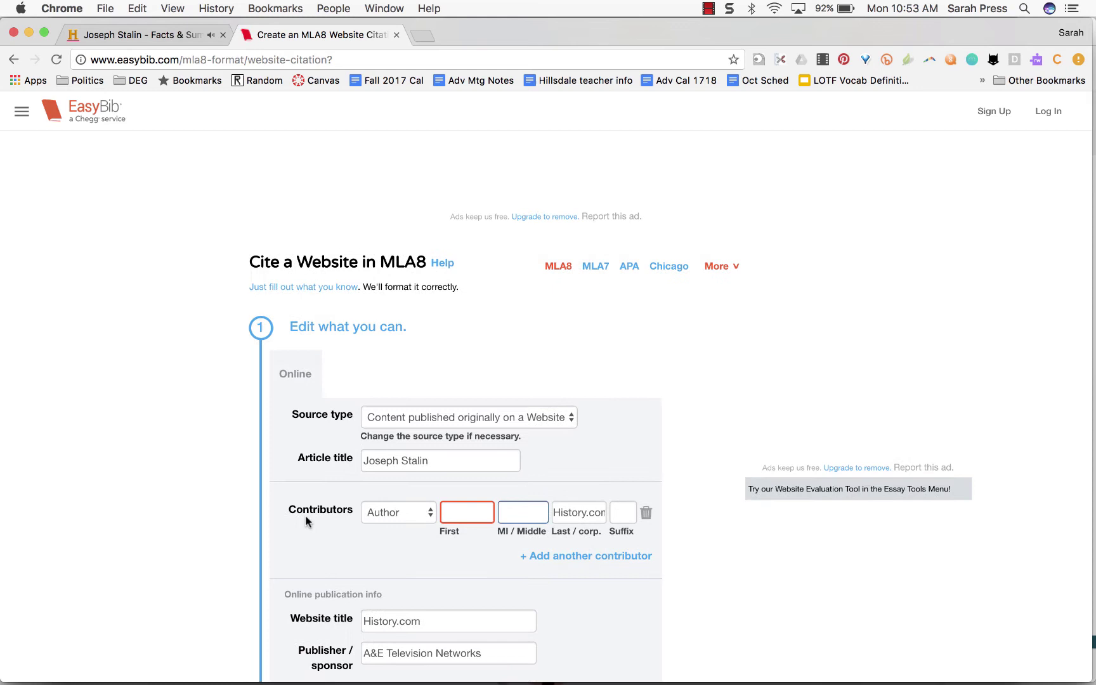
pyautogui.scroll(-2, 306, 519)
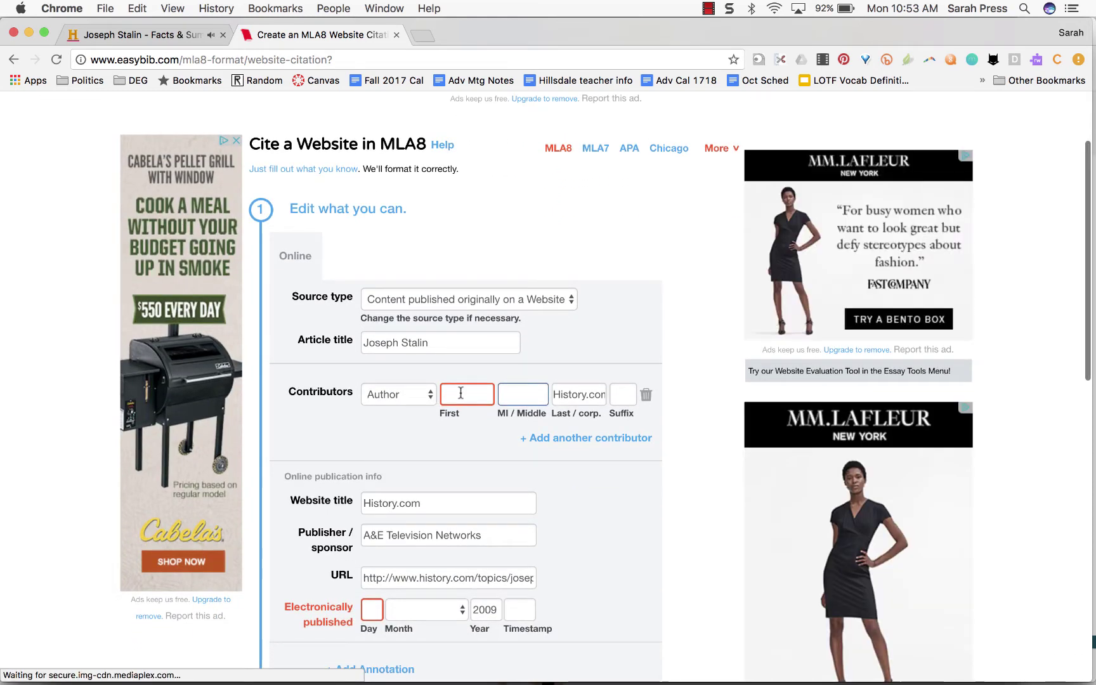
pyautogui.scroll(-2, 458, 390)
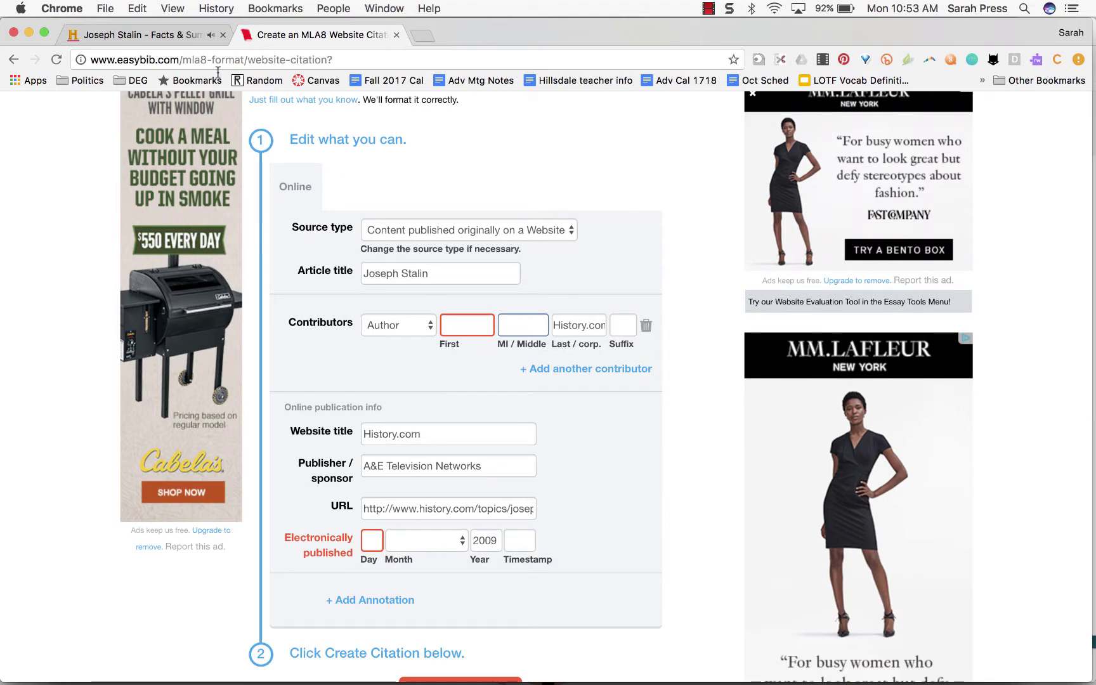
# Step: Check the whole History.com article for the missing author name and publication date, and return to the EasyBib citation form
pyautogui.click(146, 34)
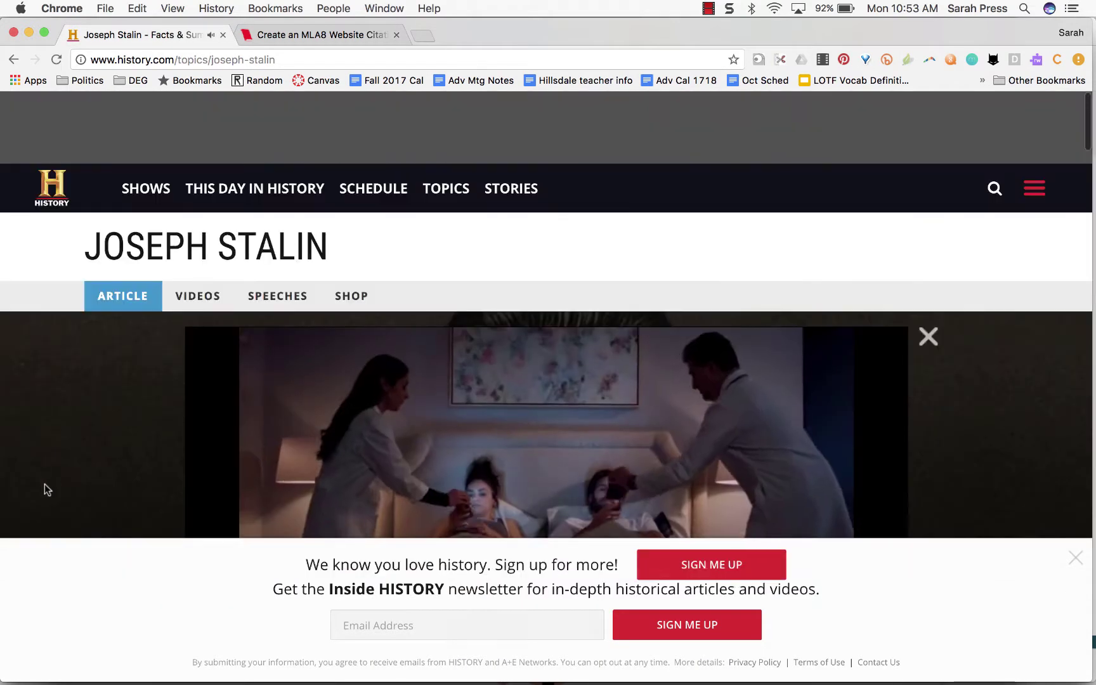
pyautogui.scroll(-10, 86, 516)
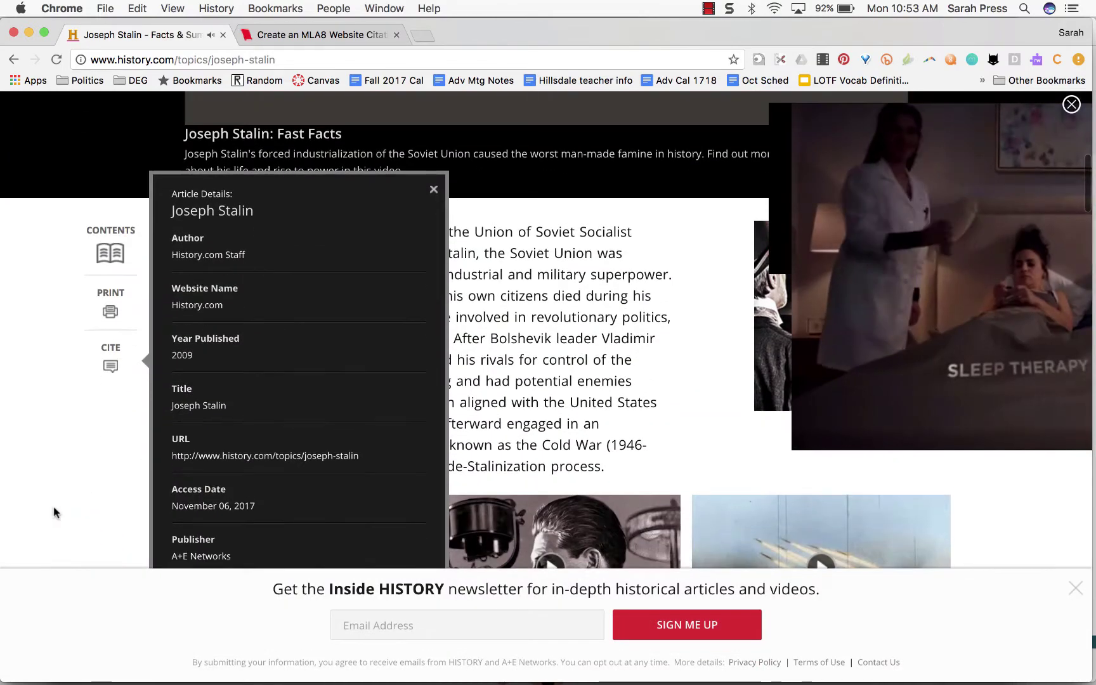
pyautogui.scroll(5, 40, 488)
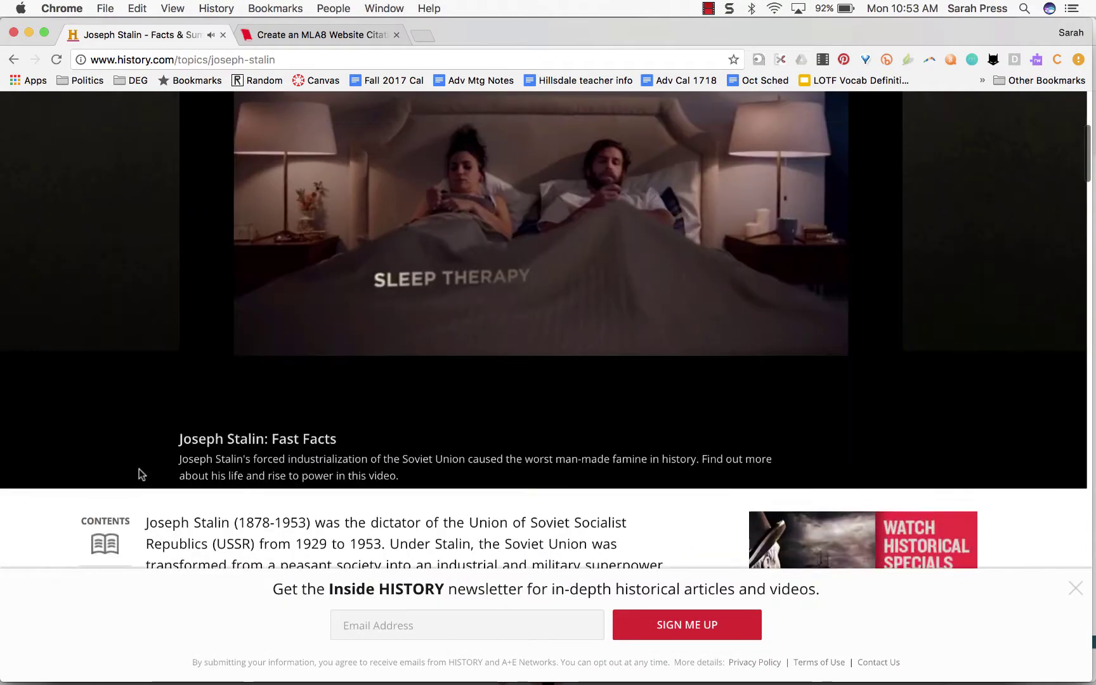
pyautogui.scroll(5, 139, 469)
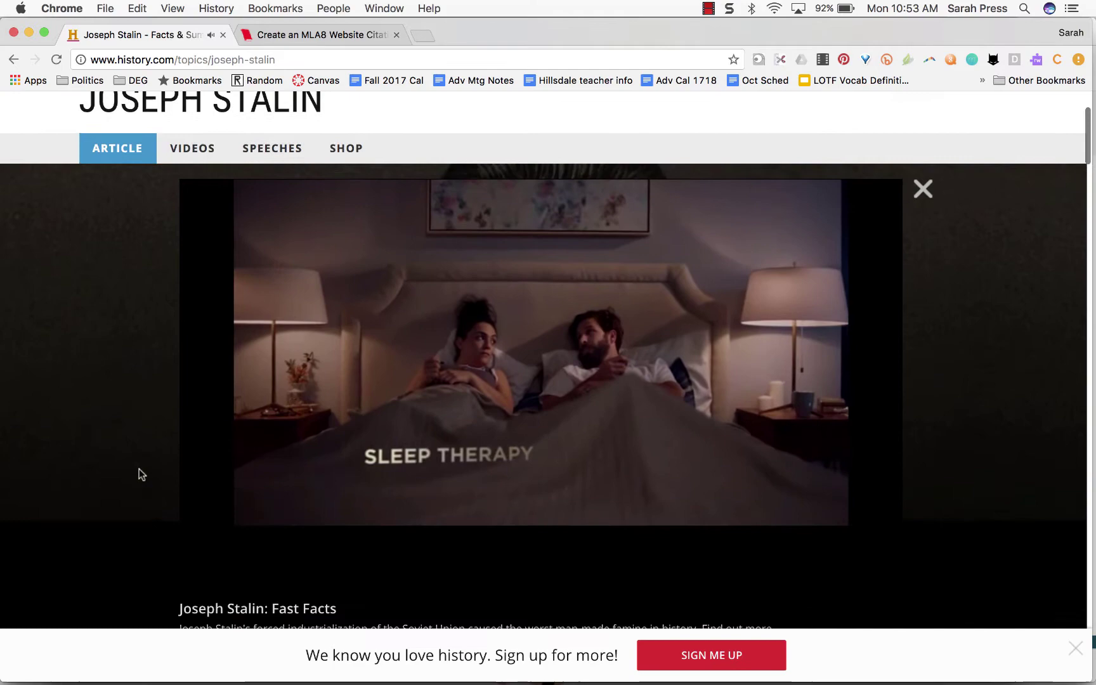
pyautogui.scroll(-10, 140, 475)
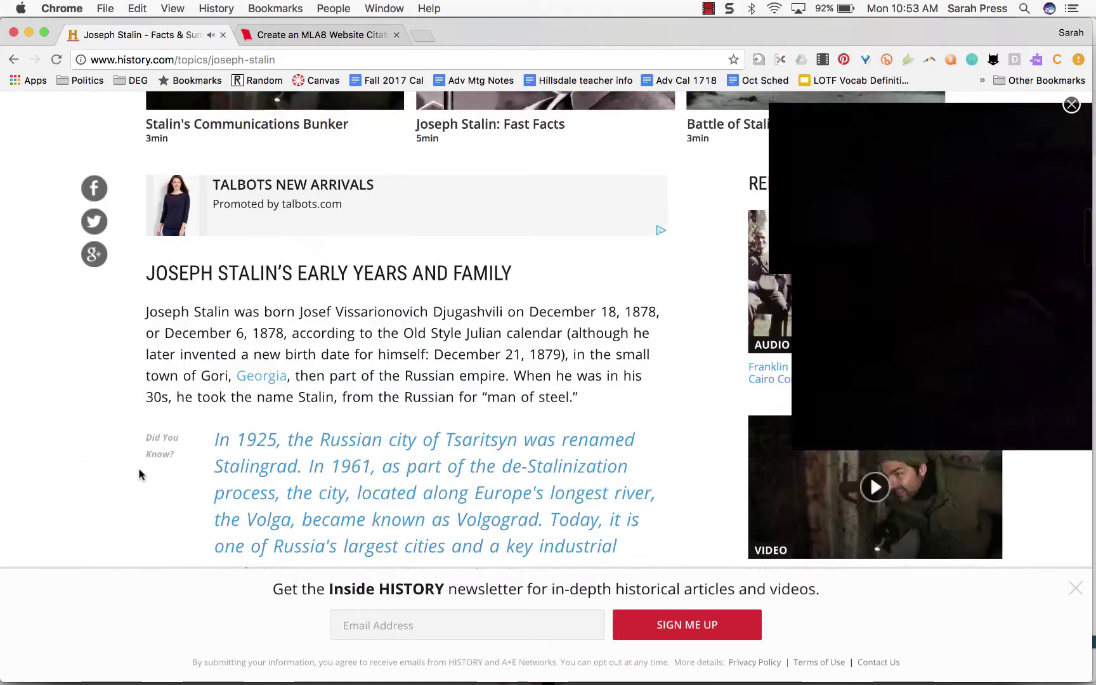
pyautogui.scroll(-15, 139, 474)
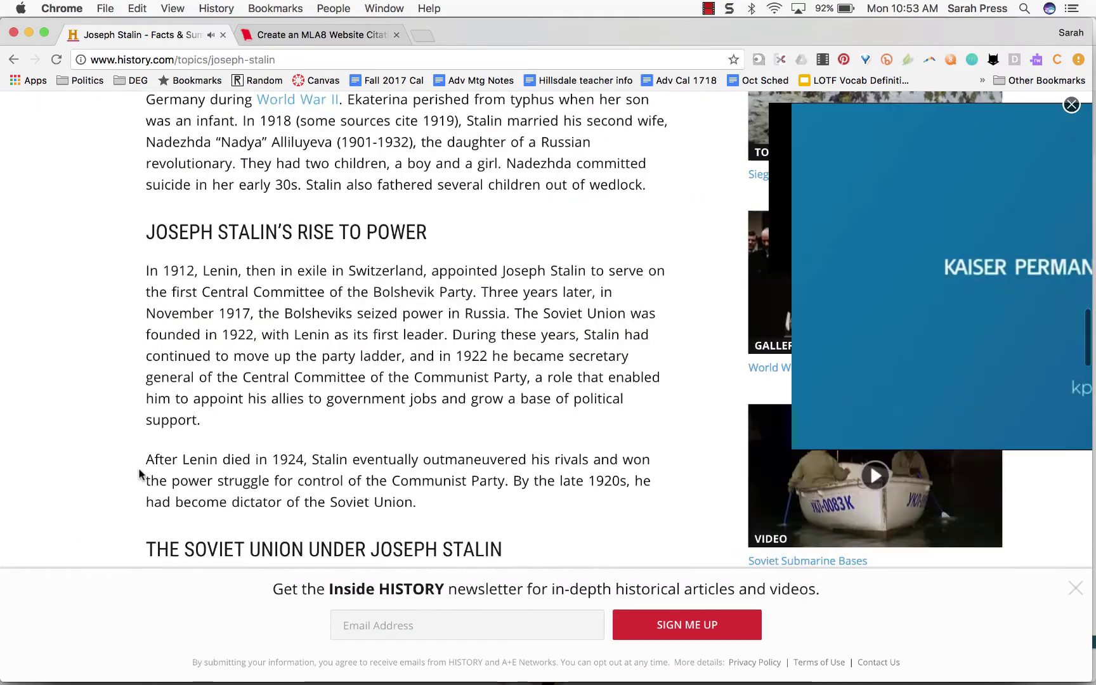
pyautogui.scroll(-20, 140, 475)
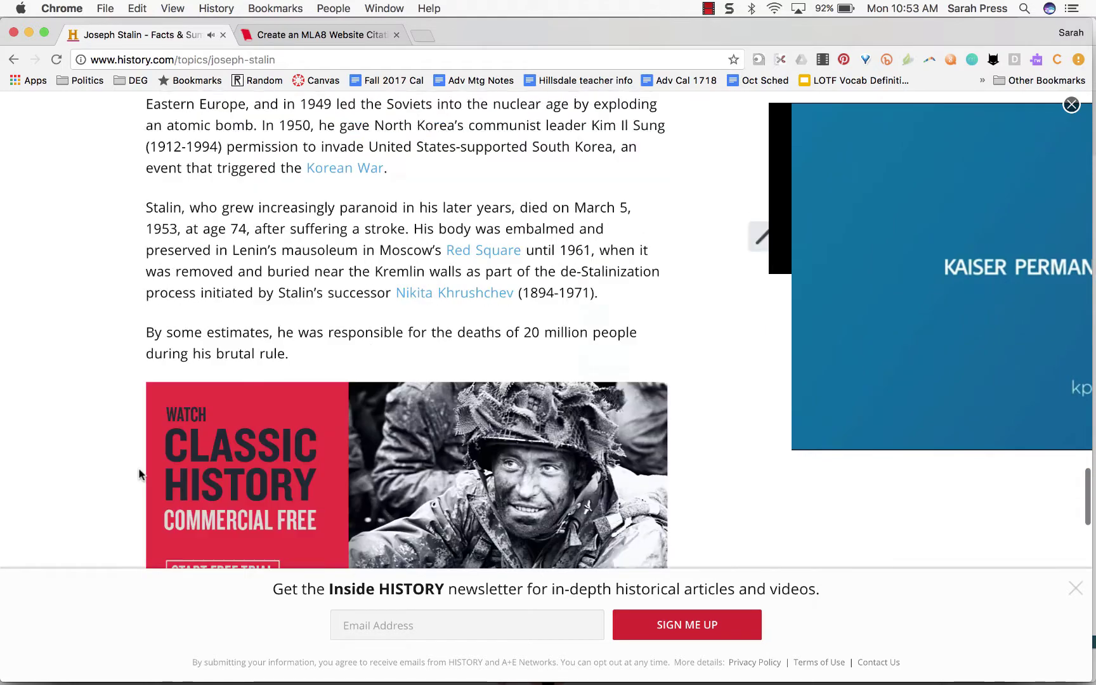
pyautogui.scroll(-8, 139, 474)
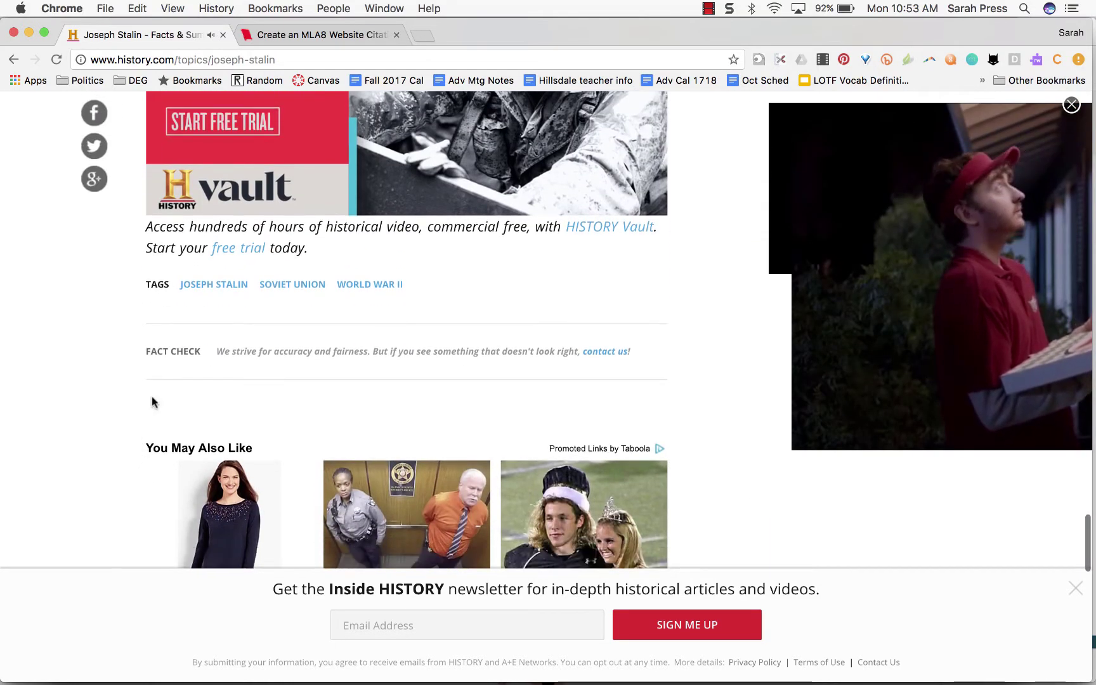
pyautogui.scroll(-5, 461, 341)
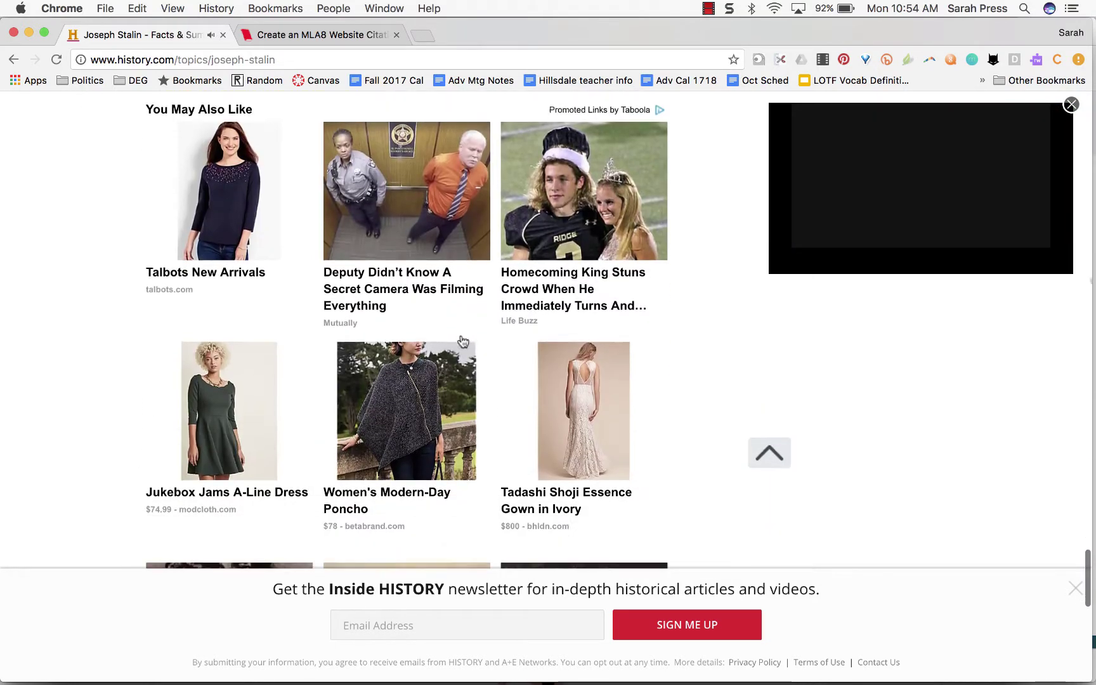
pyautogui.scroll(-9, 463, 341)
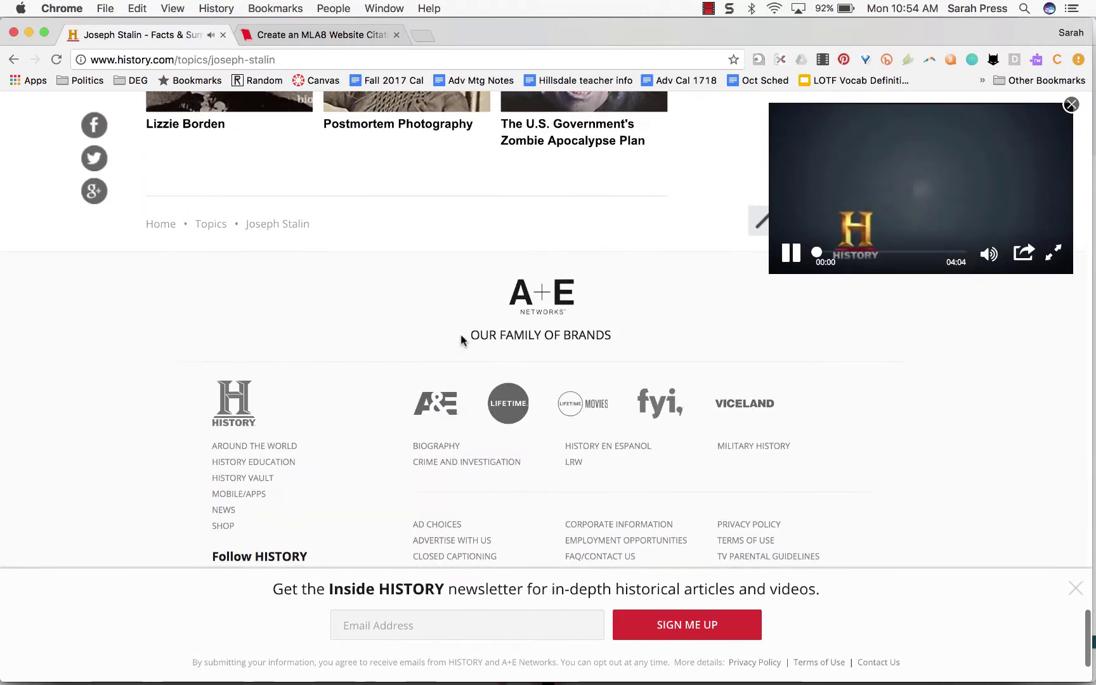
pyautogui.scroll(20, 461, 341)
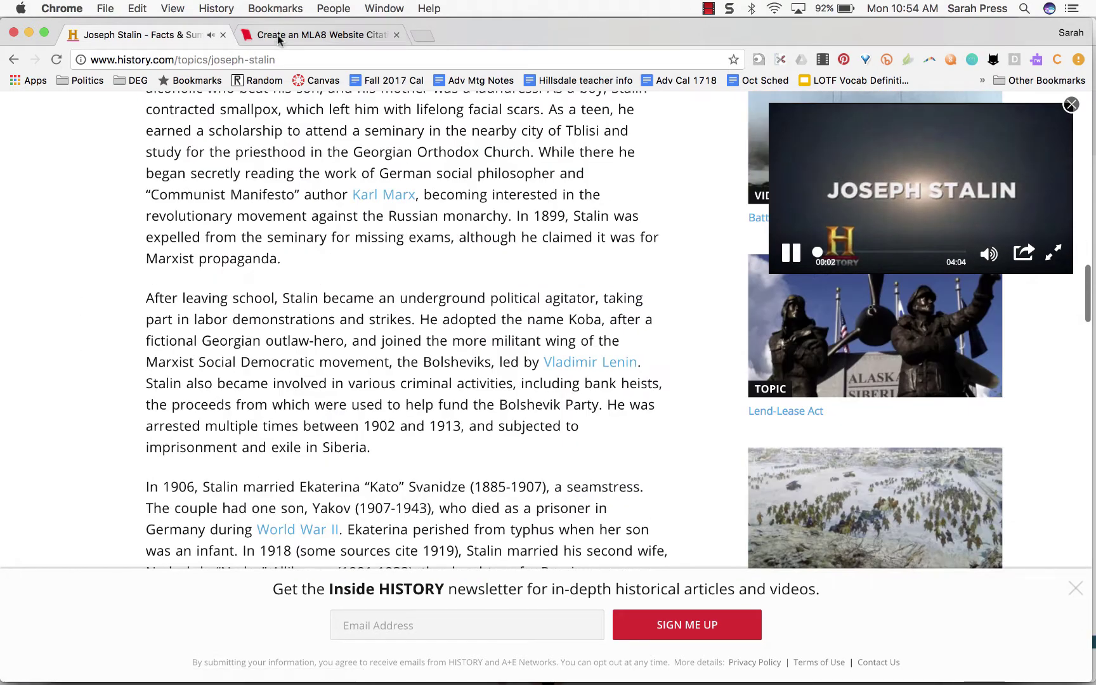
pyautogui.click(278, 38)
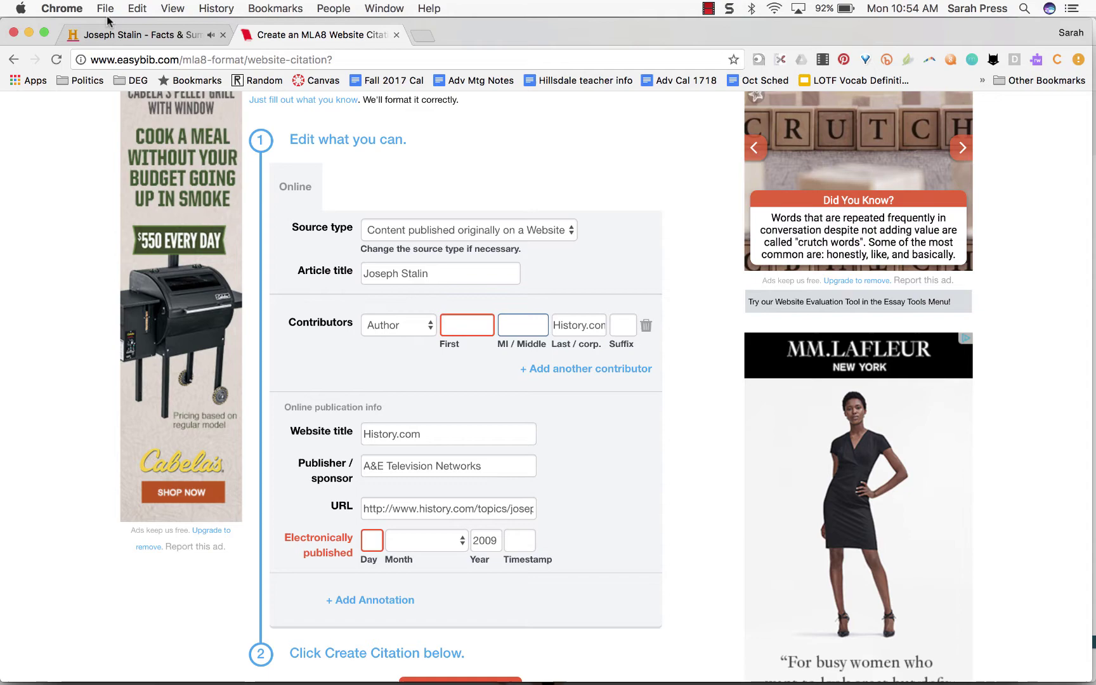
# Step: Open the History.com article's Cite details to check the author and year published, and return to the EasyBib form
pyautogui.click(113, 35)
pyautogui.scroll(10, 190, 404)
pyautogui.scroll(-8, 190, 405)
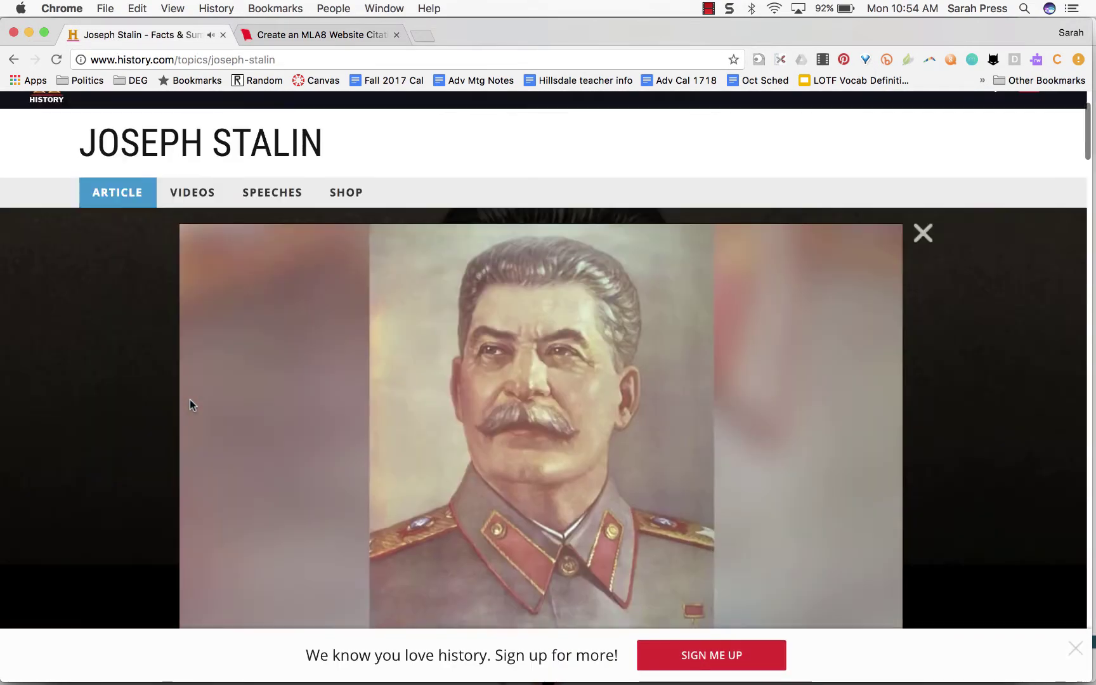
pyautogui.click(106, 516)
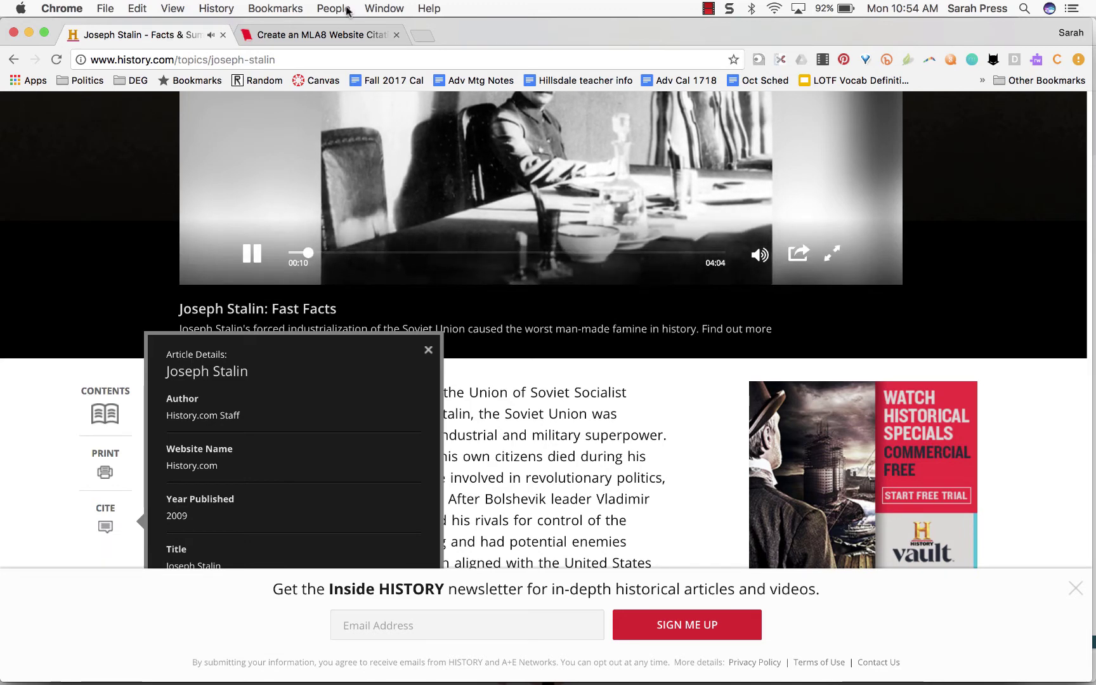
pyautogui.click(320, 34)
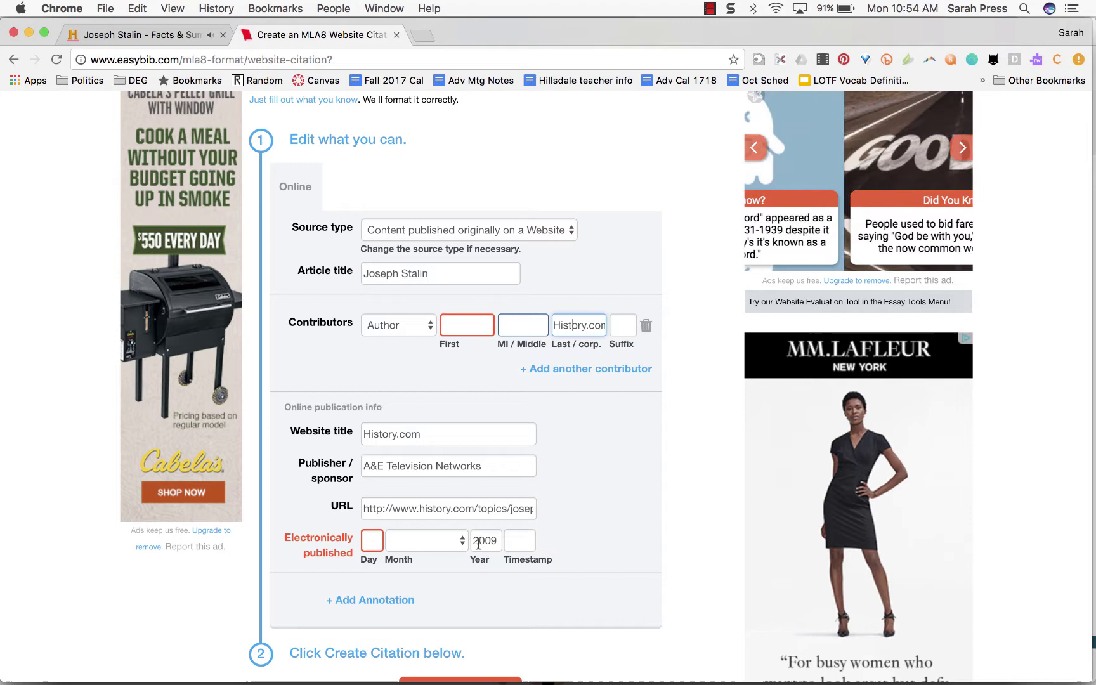
# Step: Look through the whole History.com article, from its title to the page footer, for an exact publication day and month
pyautogui.click(150, 34)
pyautogui.click(44, 426)
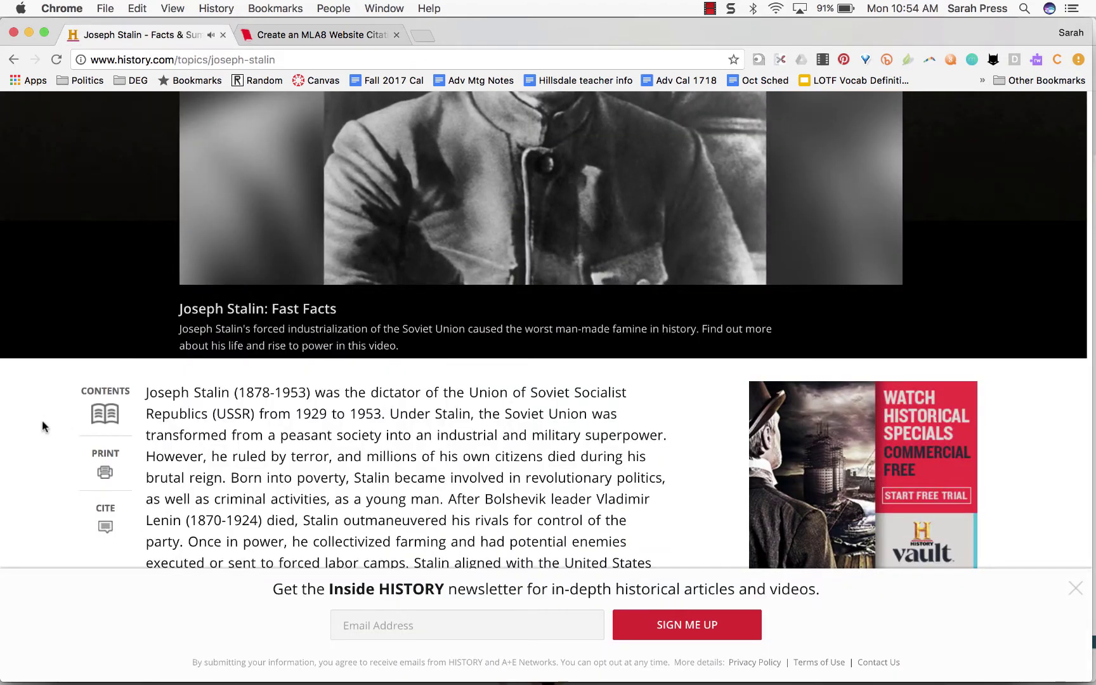
pyautogui.scroll(10, 43, 426)
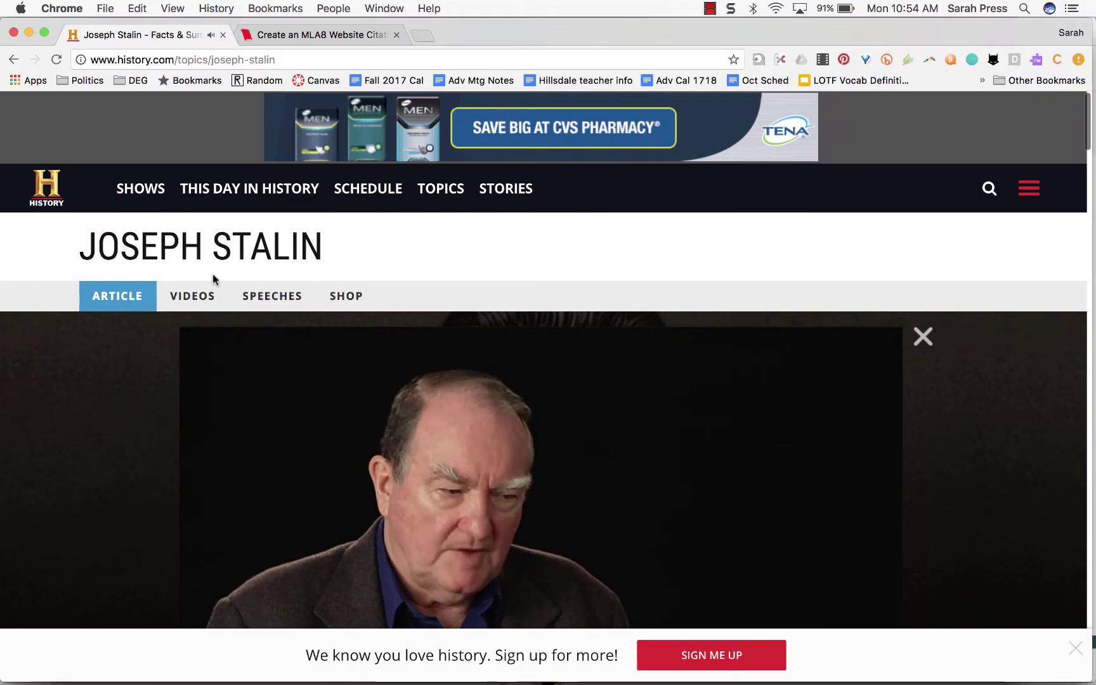
pyautogui.scroll(-10, 203, 316)
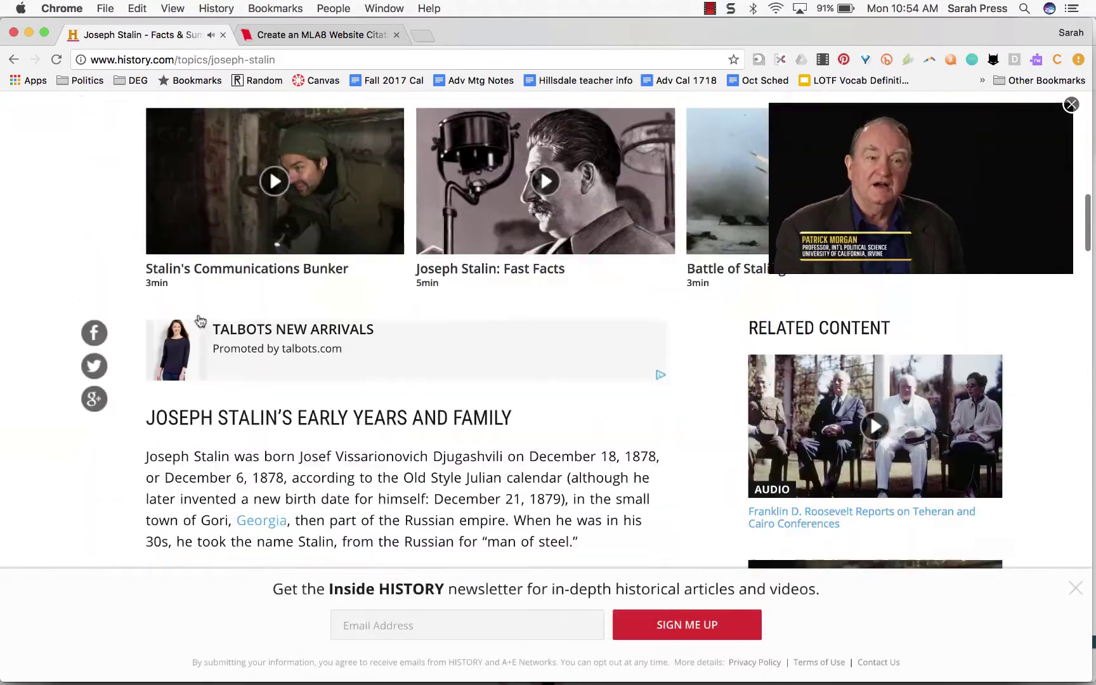
pyautogui.scroll(-20, 200, 320)
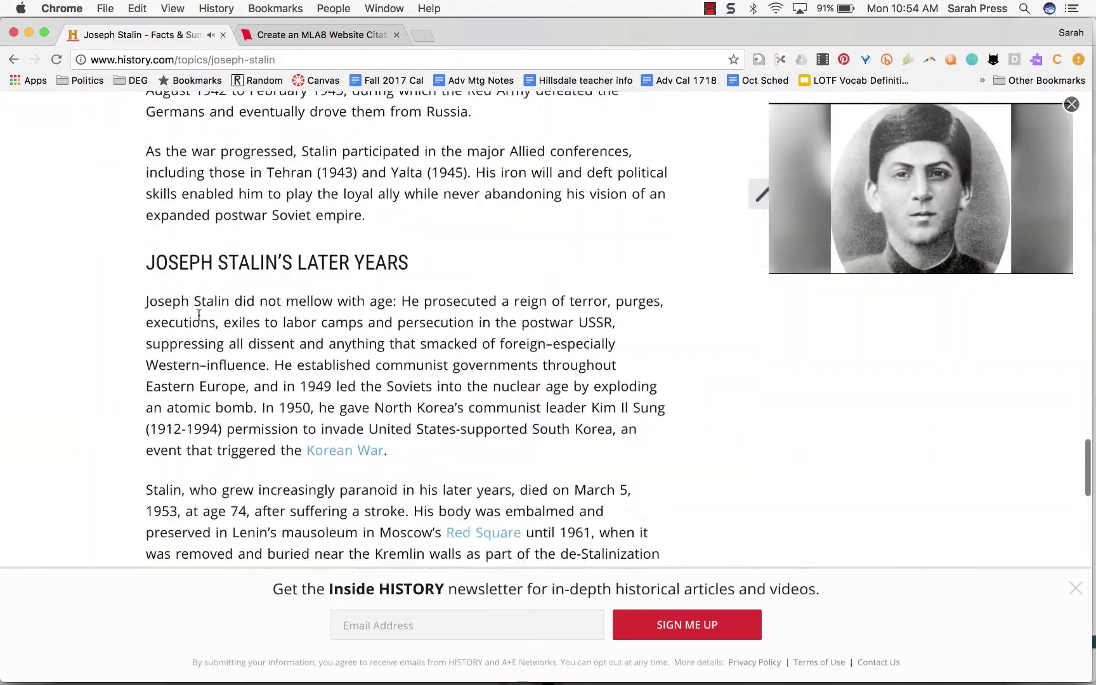
pyautogui.scroll(-20, 199, 317)
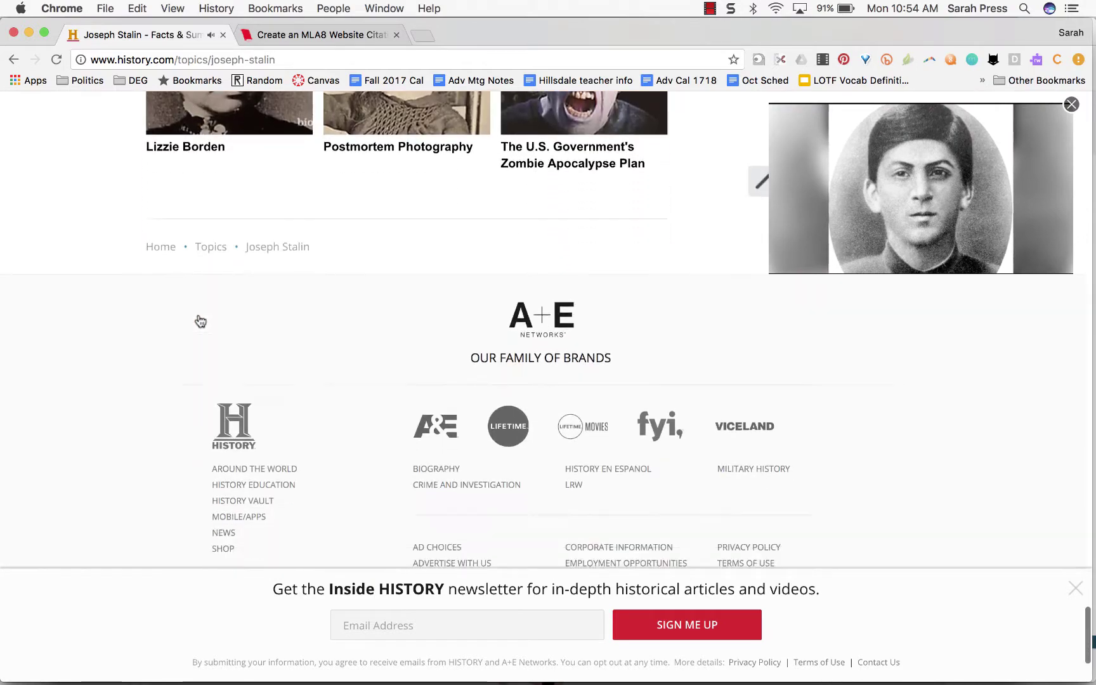
pyautogui.scroll(20, 201, 321)
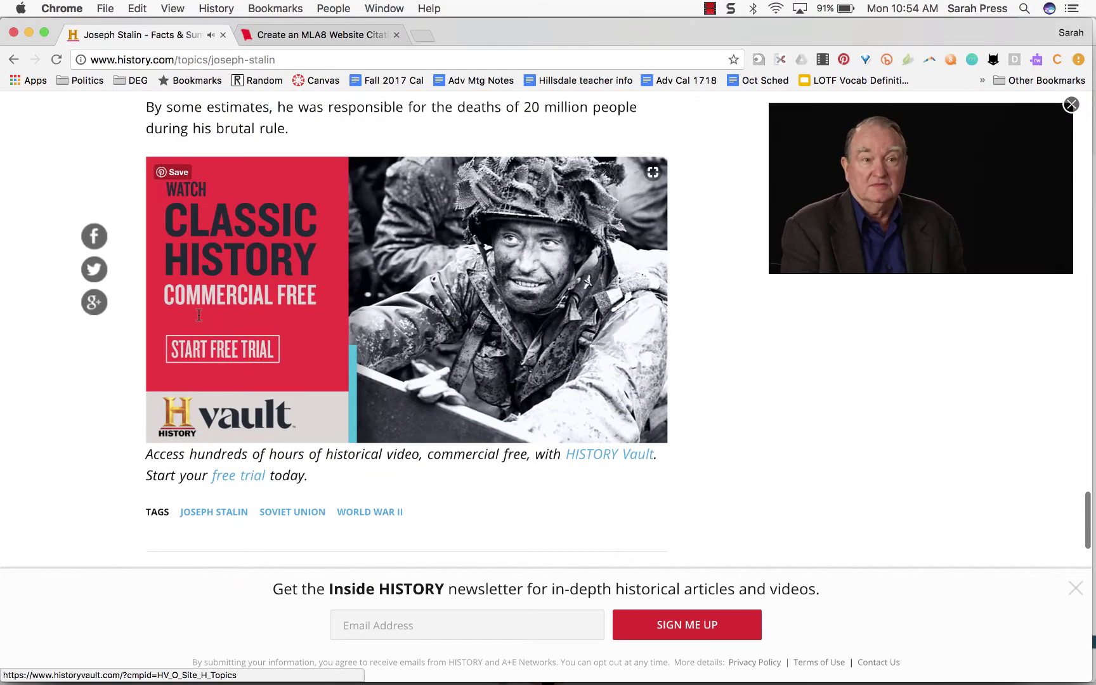
pyautogui.scroll(5, 198, 315)
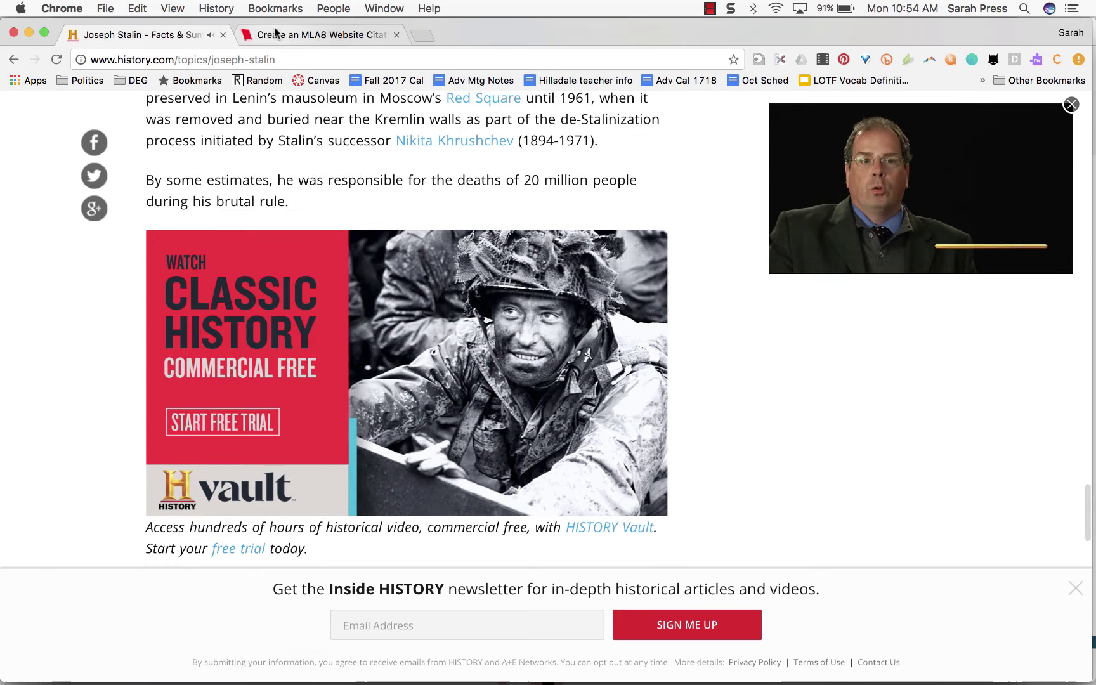
# Step: Create the History.com citation from the EasyBib form and highlight the finished citation text
pyautogui.click(274, 33)
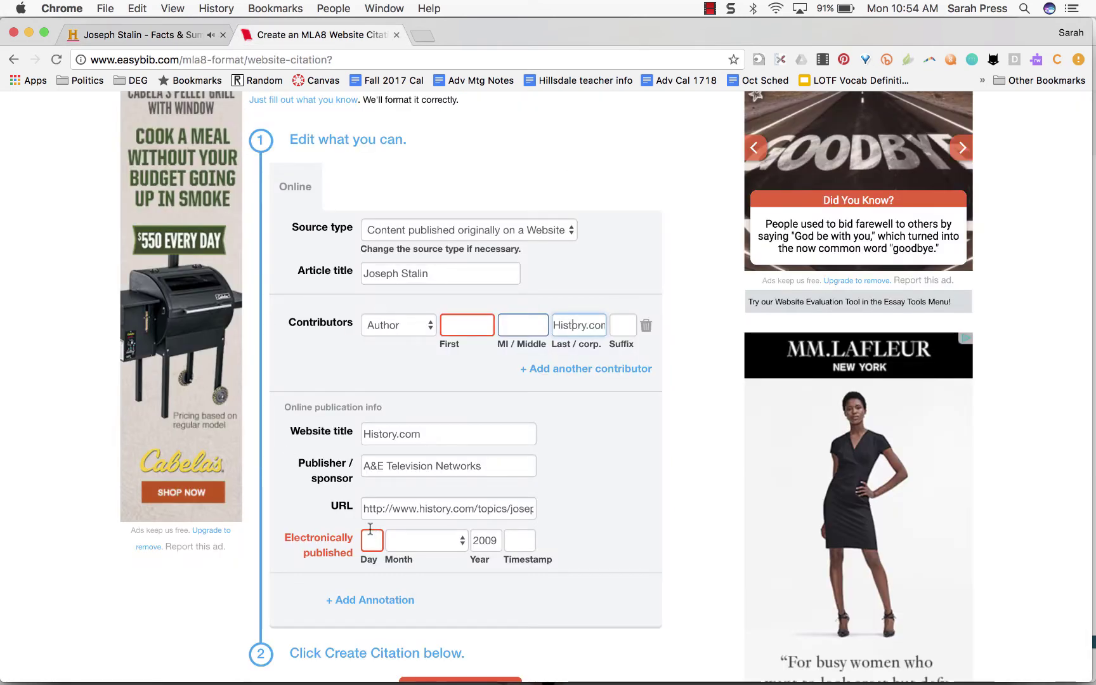
pyautogui.scroll(-5, 403, 553)
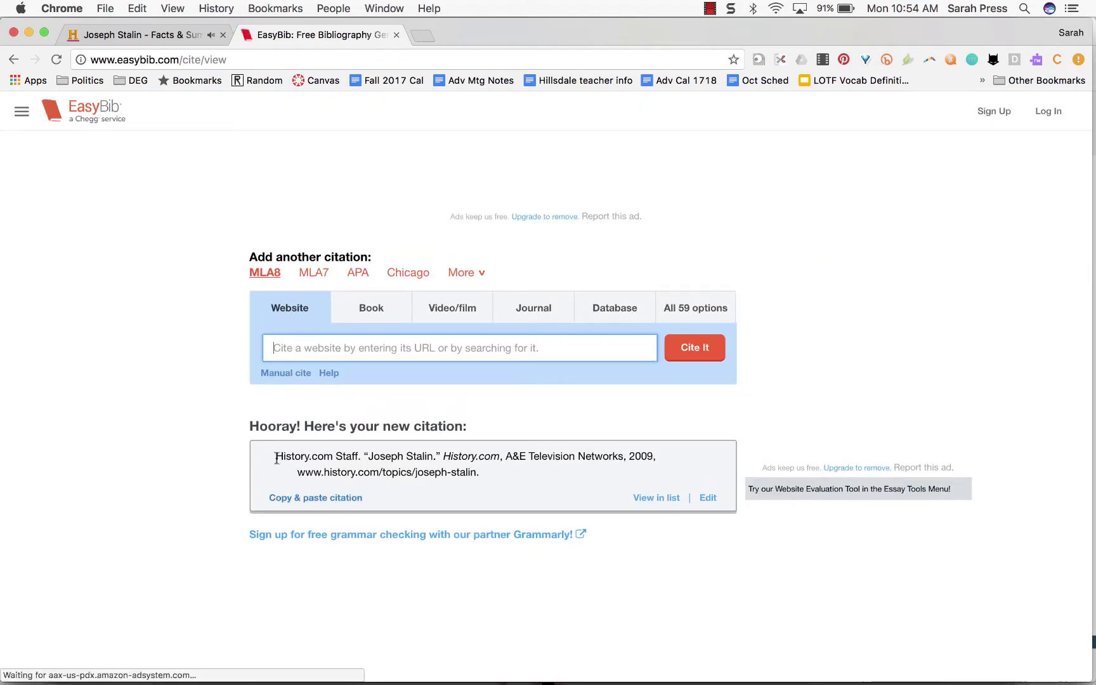
pyautogui.moveTo(276, 456); pyautogui.dragTo(487, 472)
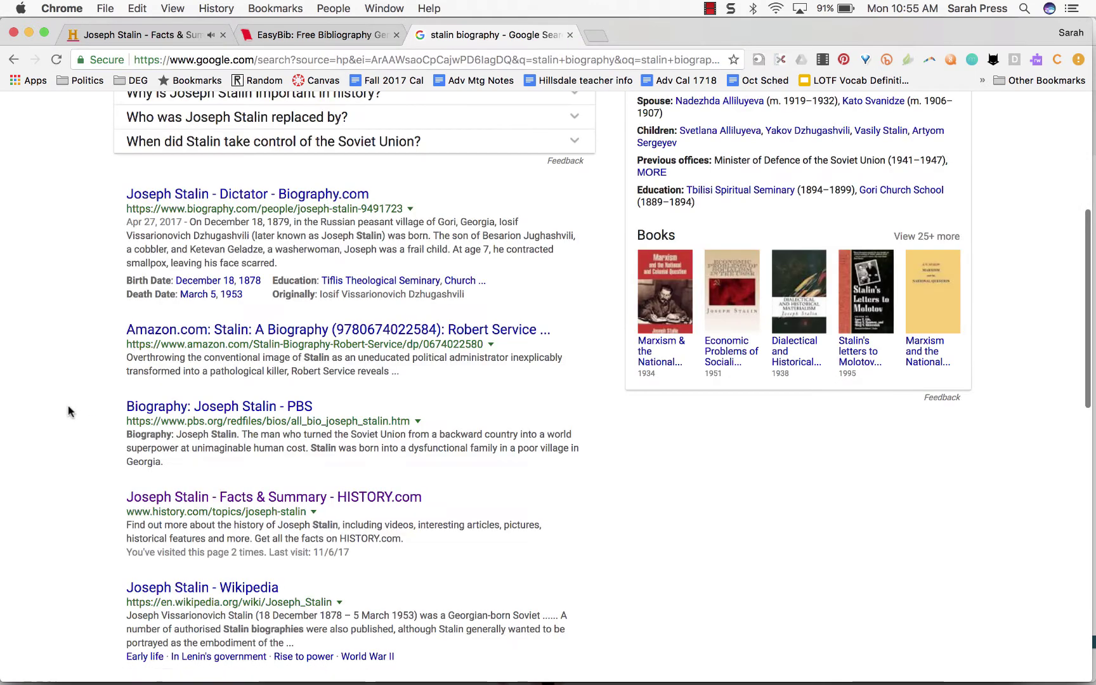
# Step: Find the BBC iWonder article on Joseph Stalin in the Google results for "stalin biography" and open it
pyautogui.scroll(-5, 69, 406)
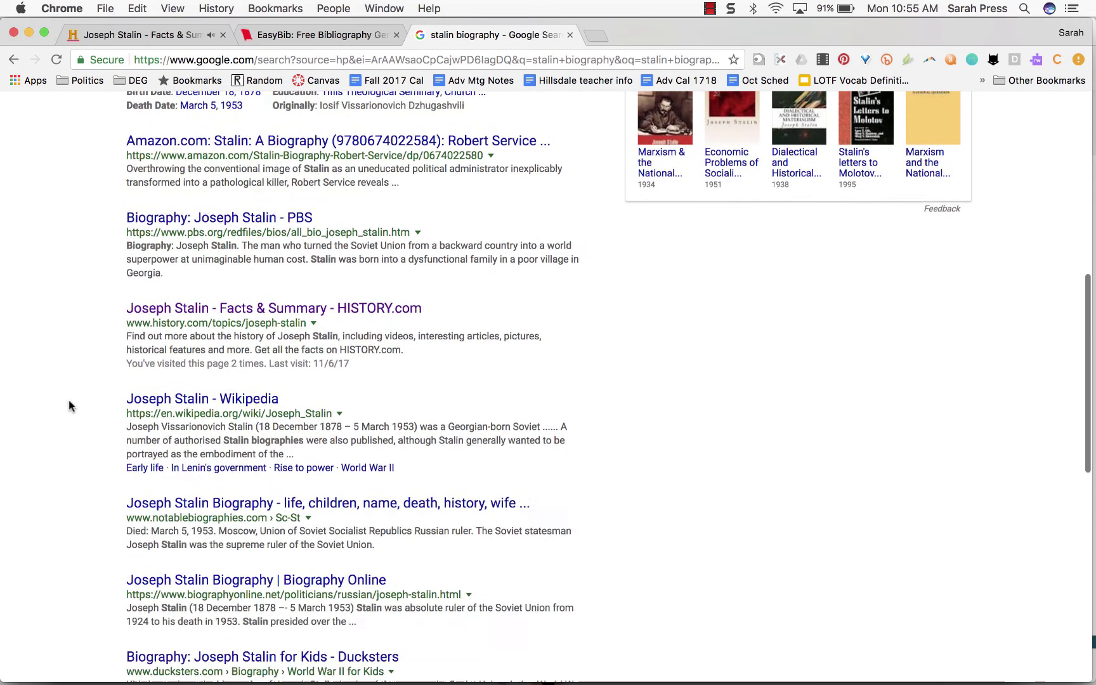
pyautogui.scroll(-3, 241, 451)
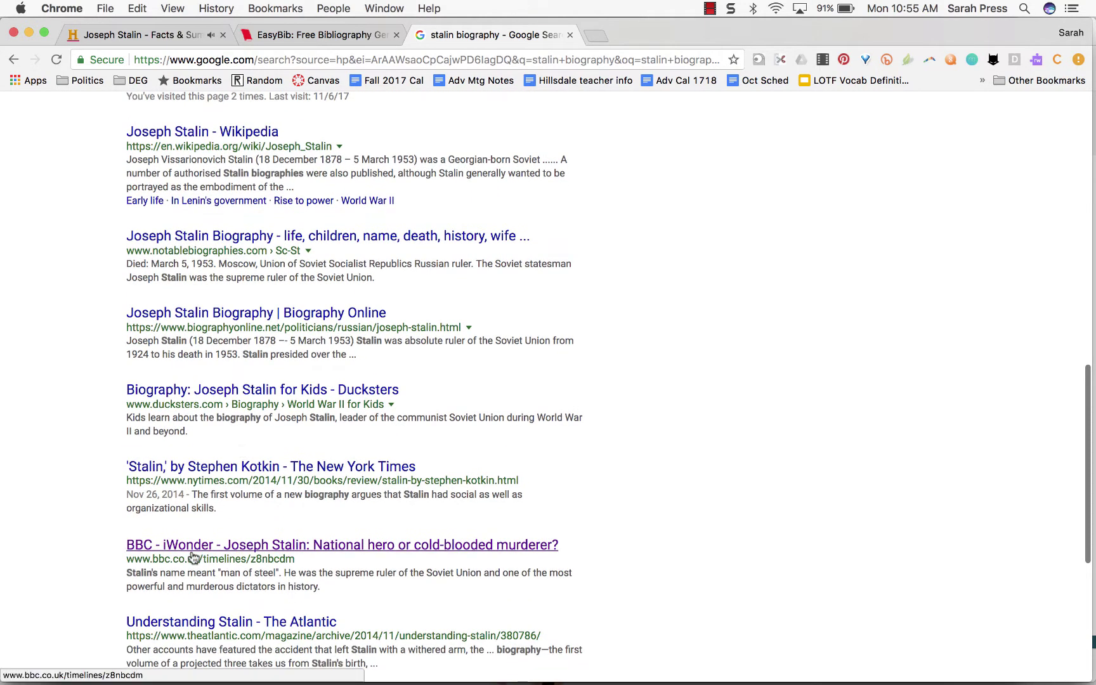
pyautogui.click(192, 547)
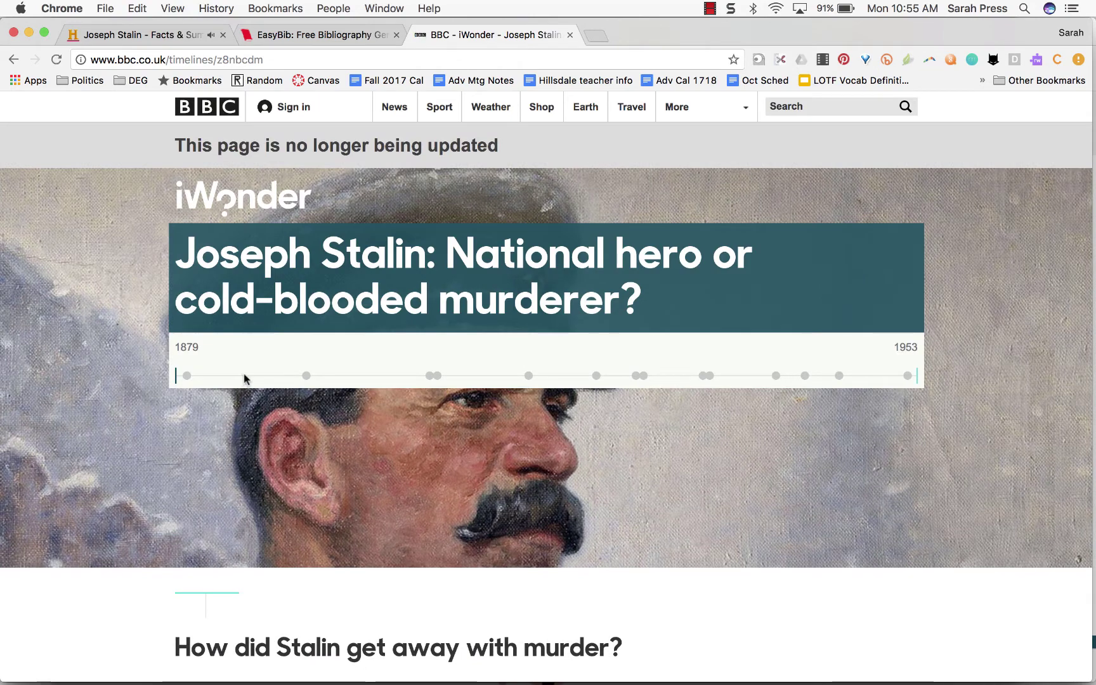
# Step: Examine the sections of the BBC iWonder timeline on Joseph Stalin as a second source to cite
pyautogui.scroll(-12, 285, 381)
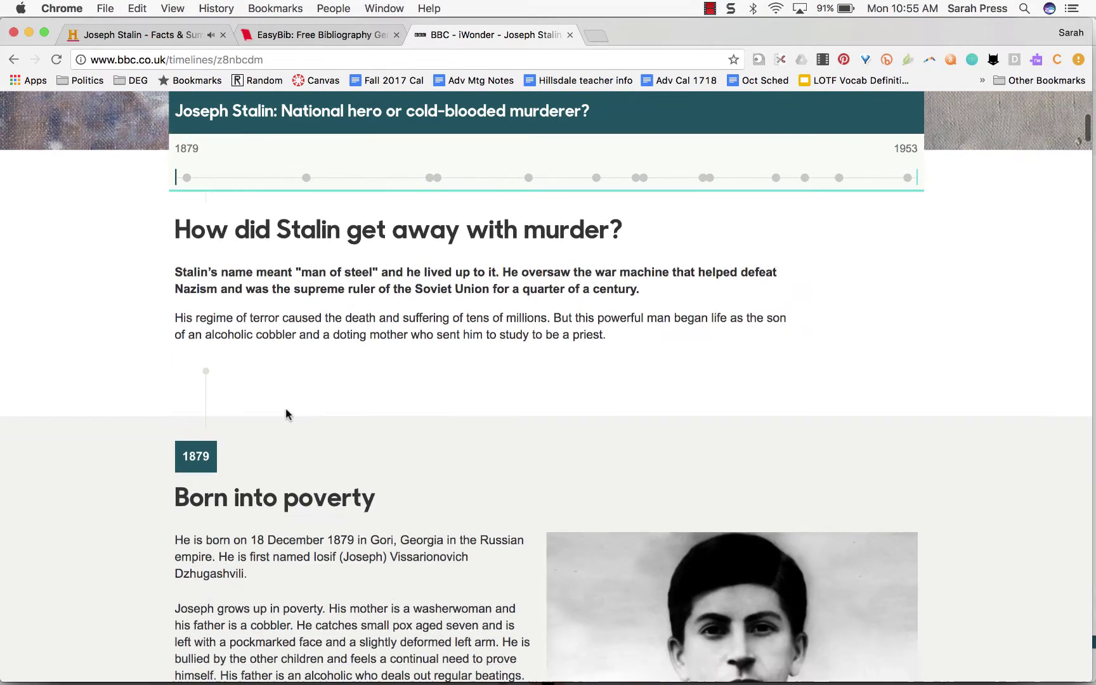
pyautogui.scroll(-13, 286, 414)
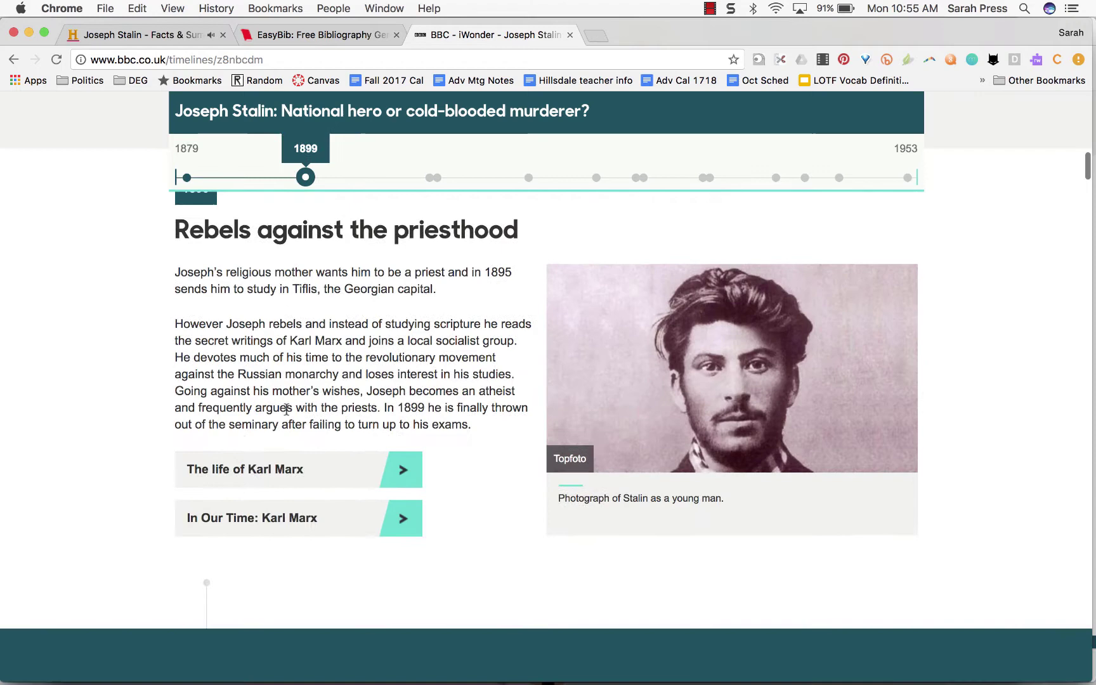
pyautogui.scroll(-11, 286, 409)
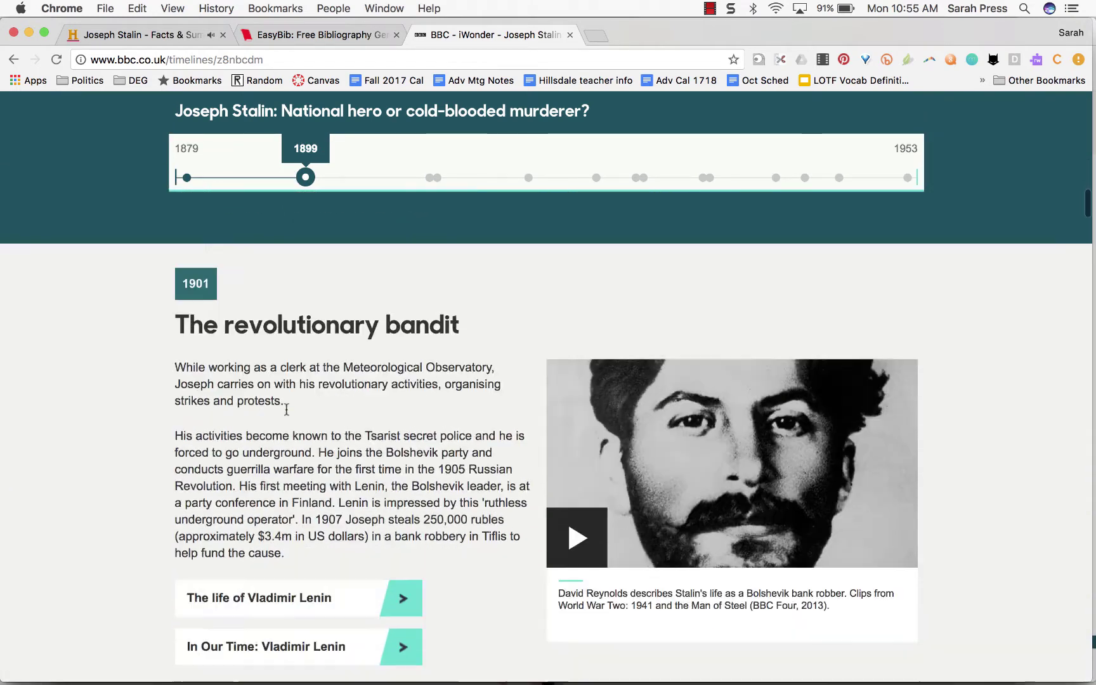
pyautogui.scroll(-1, 286, 414)
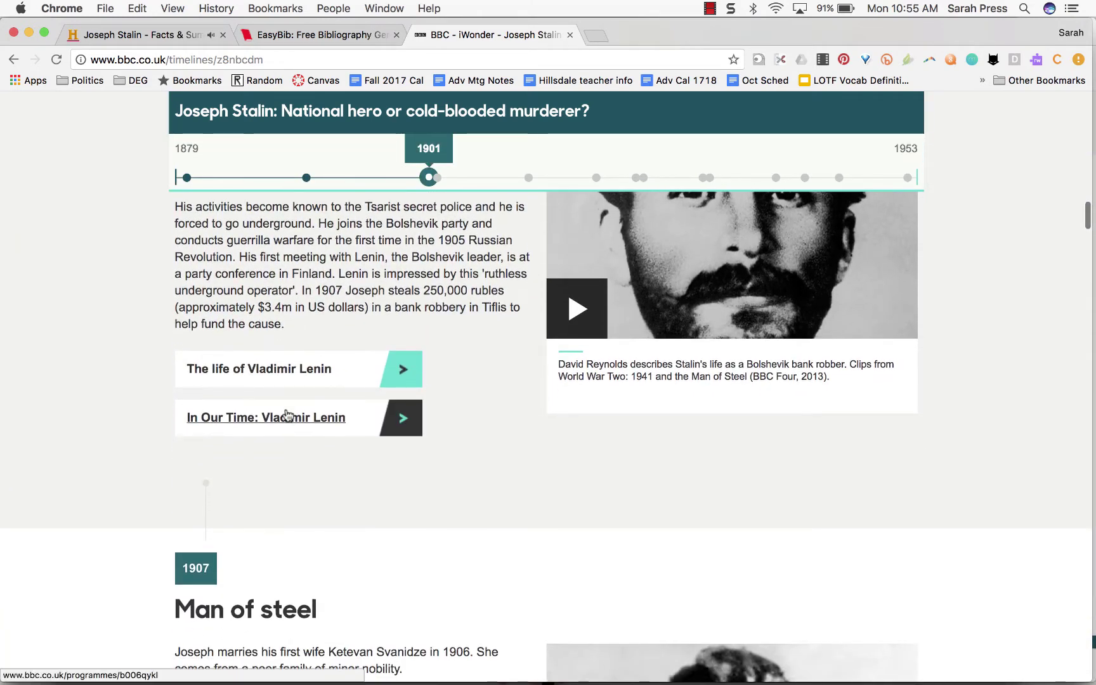
pyautogui.scroll(-5, 286, 415)
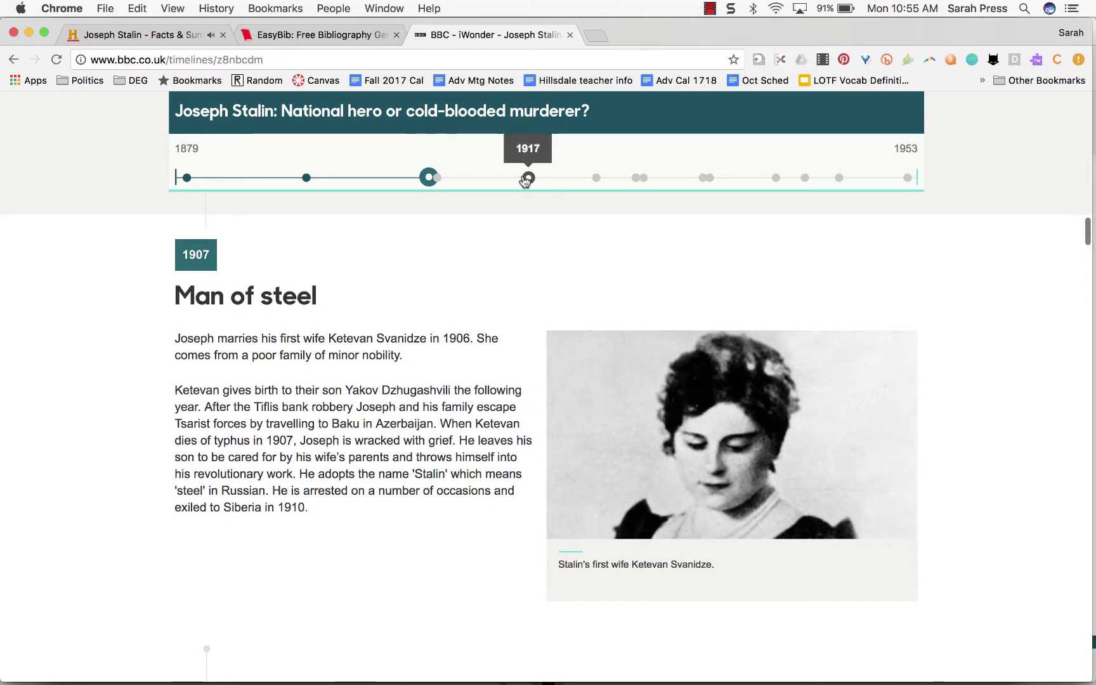
pyautogui.scroll(-8, 477, 306)
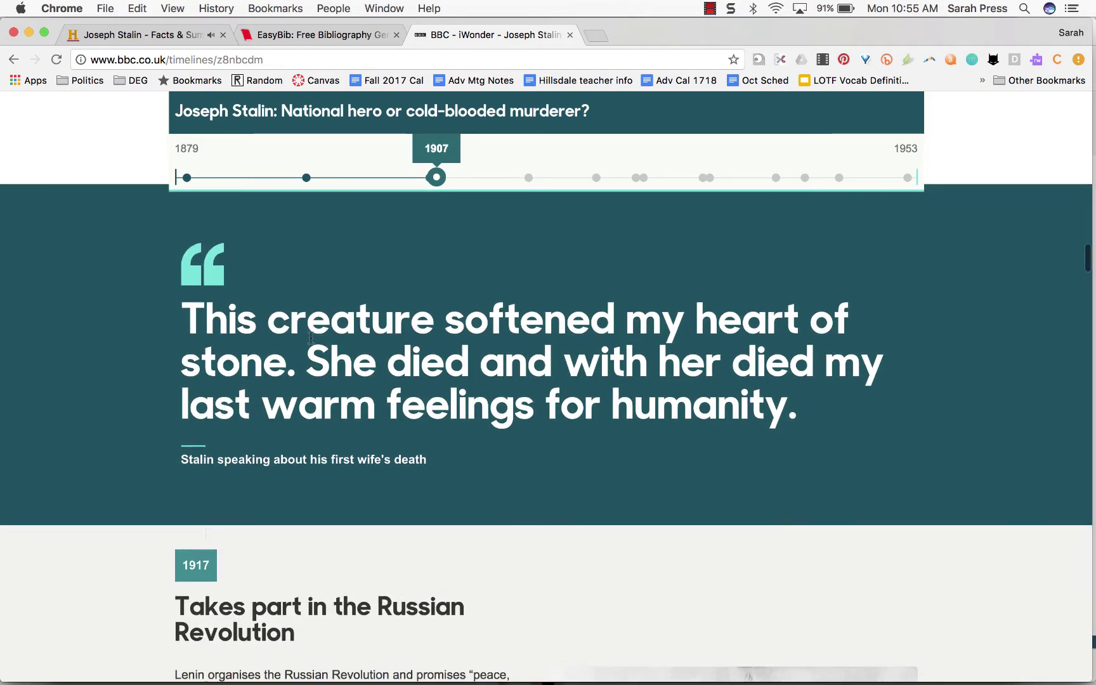
pyautogui.scroll(-14, 305, 343)
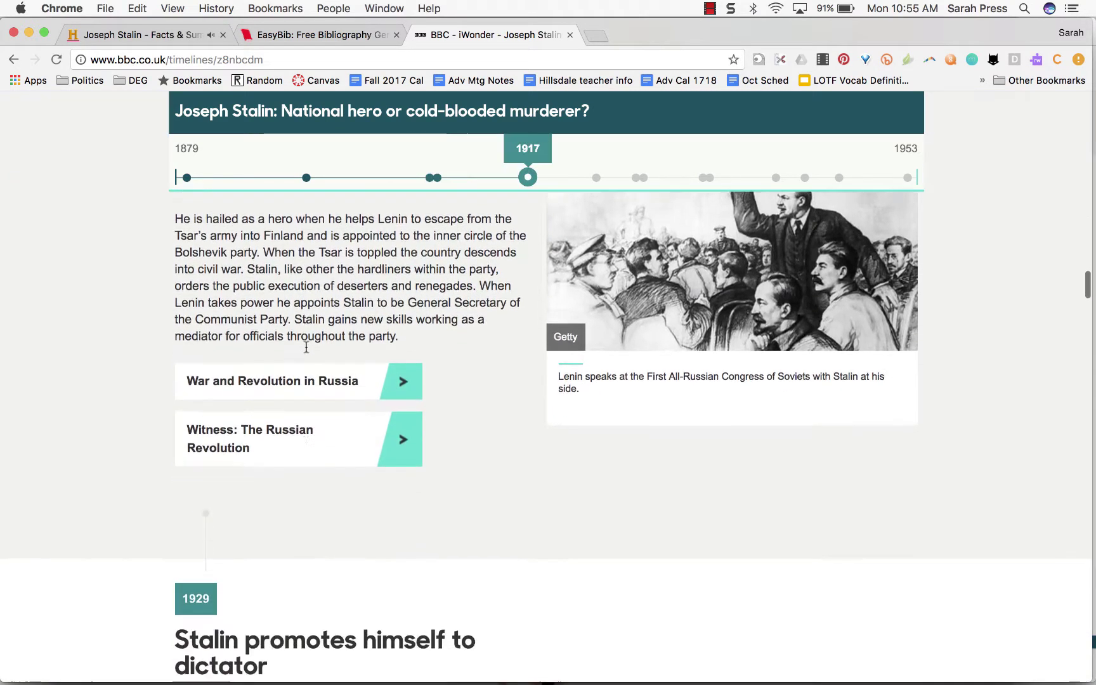
pyautogui.scroll(-10, 305, 347)
pyautogui.scroll(20, 307, 353)
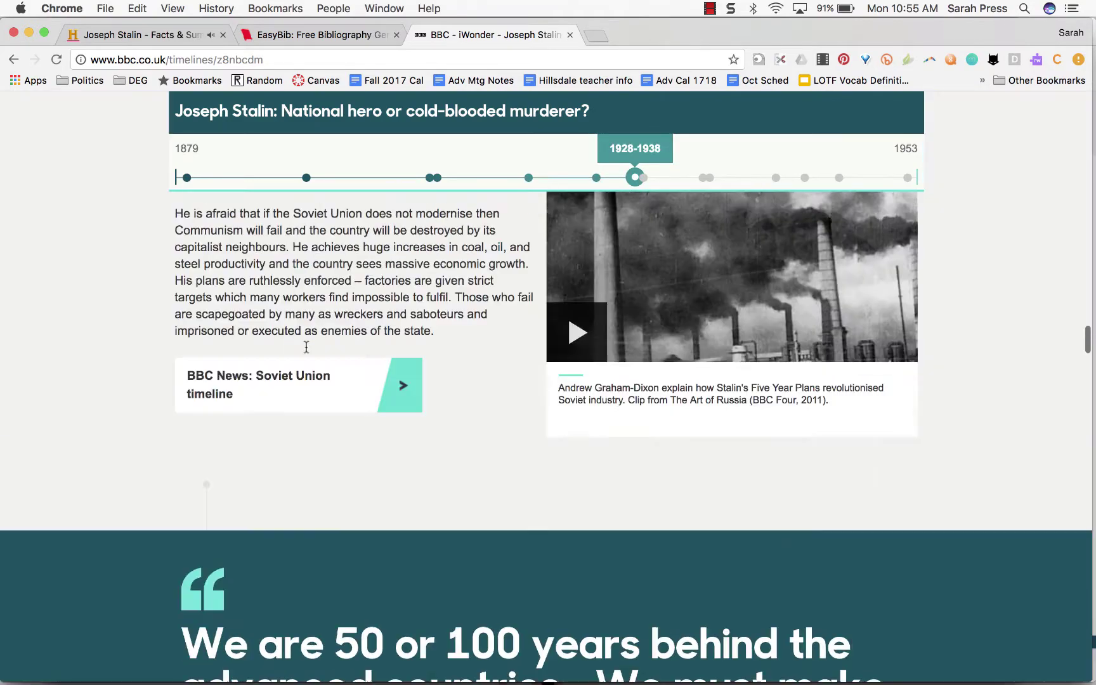
pyautogui.scroll(6, 308, 353)
# Step: Copy the BBC article's URL and look it up in EasyBib as an MLA8 website source
pyautogui.click(199, 61)
pyautogui.press('super+c')
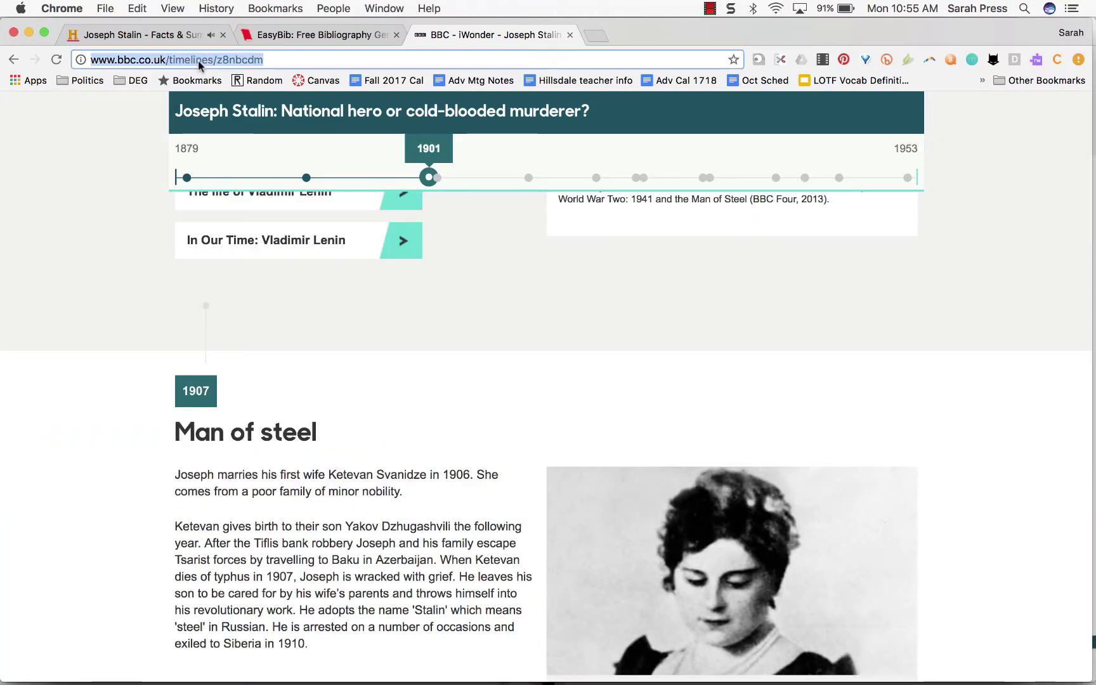
pyautogui.click(308, 33)
pyautogui.click(283, 348)
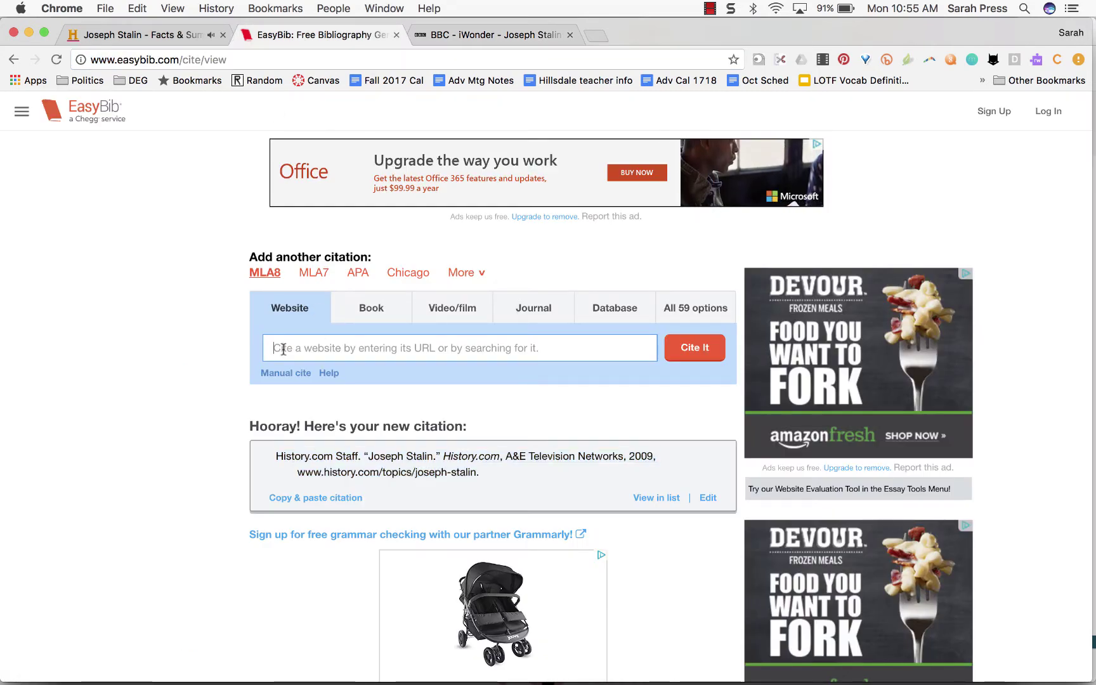
pyautogui.press('super+v')
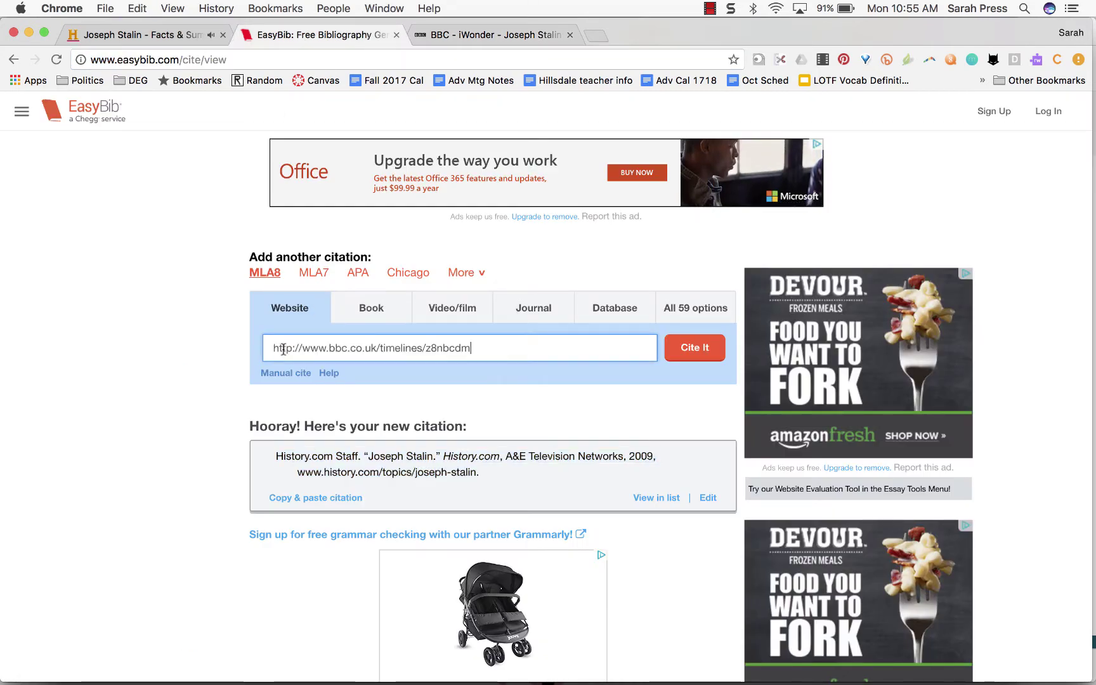
pyautogui.click(696, 348)
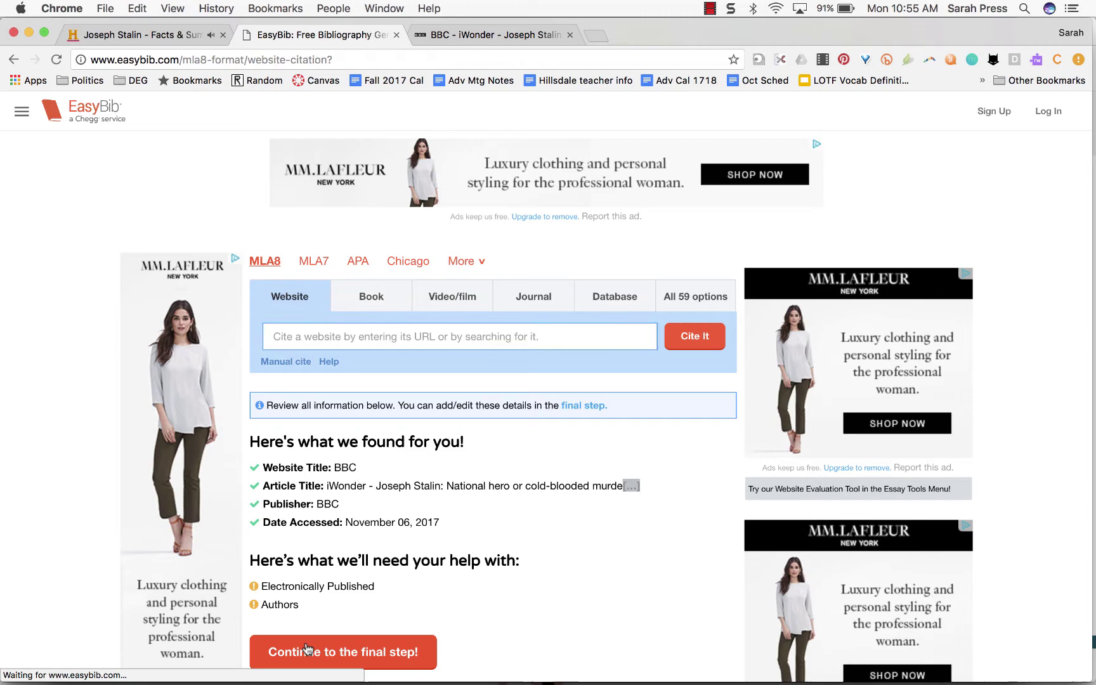
# Step: Continue to the final citation step and remove "iWonder - " from the start of the article title
pyautogui.click(307, 647)
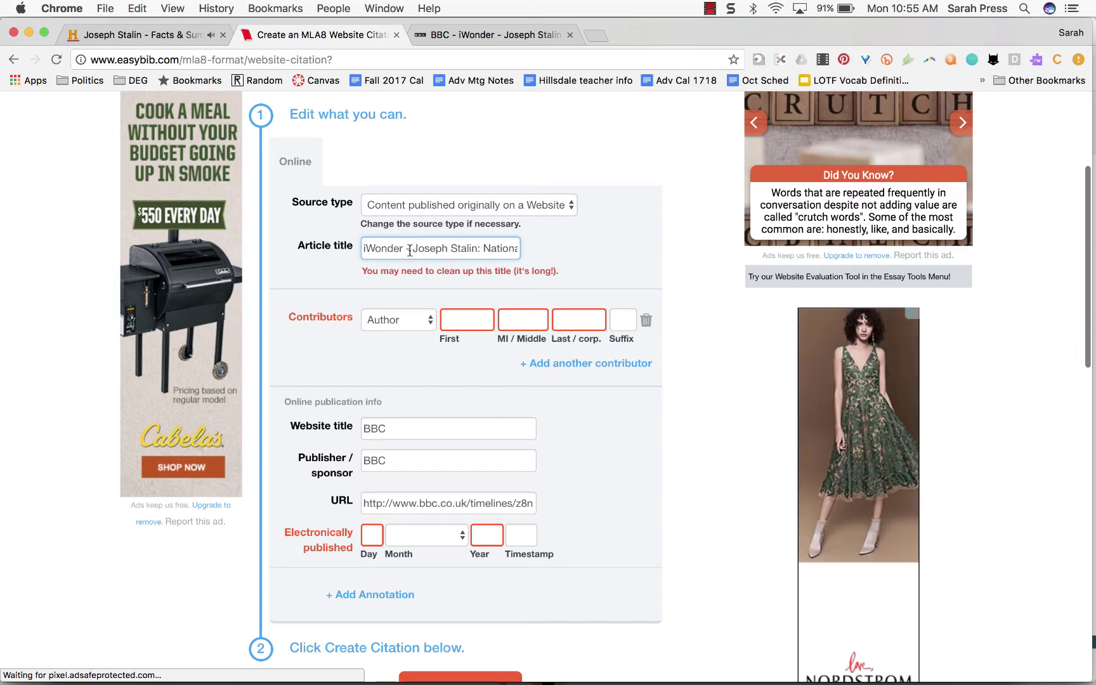
pyautogui.moveTo(413, 248); pyautogui.dragTo(361, 246)
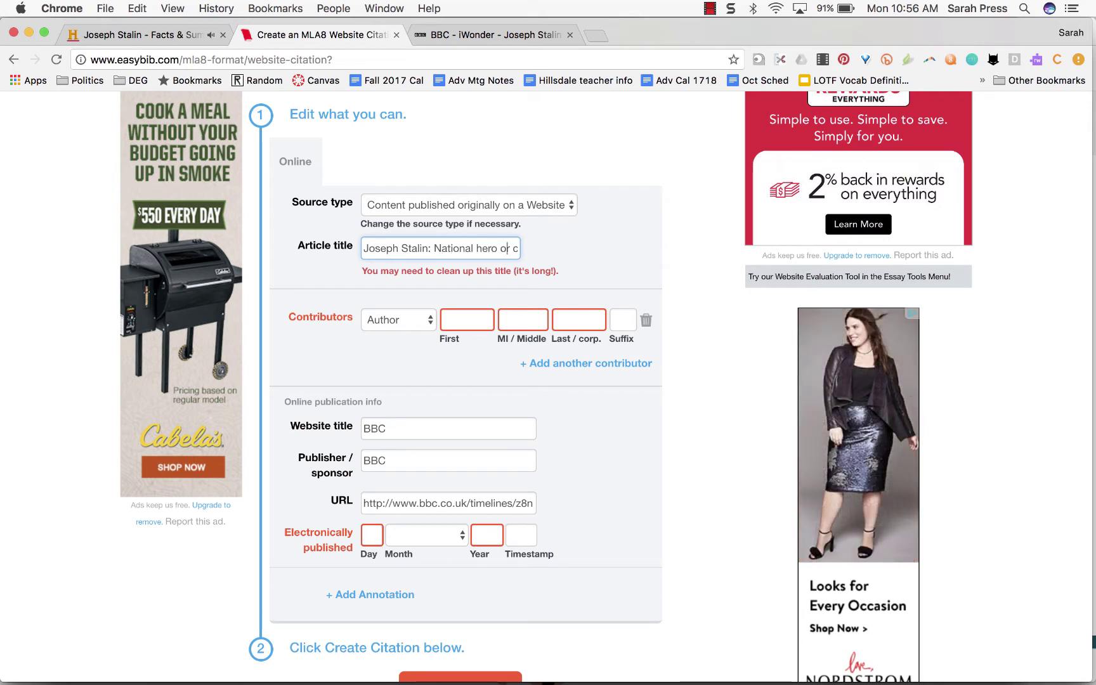
pyautogui.click(513, 248)
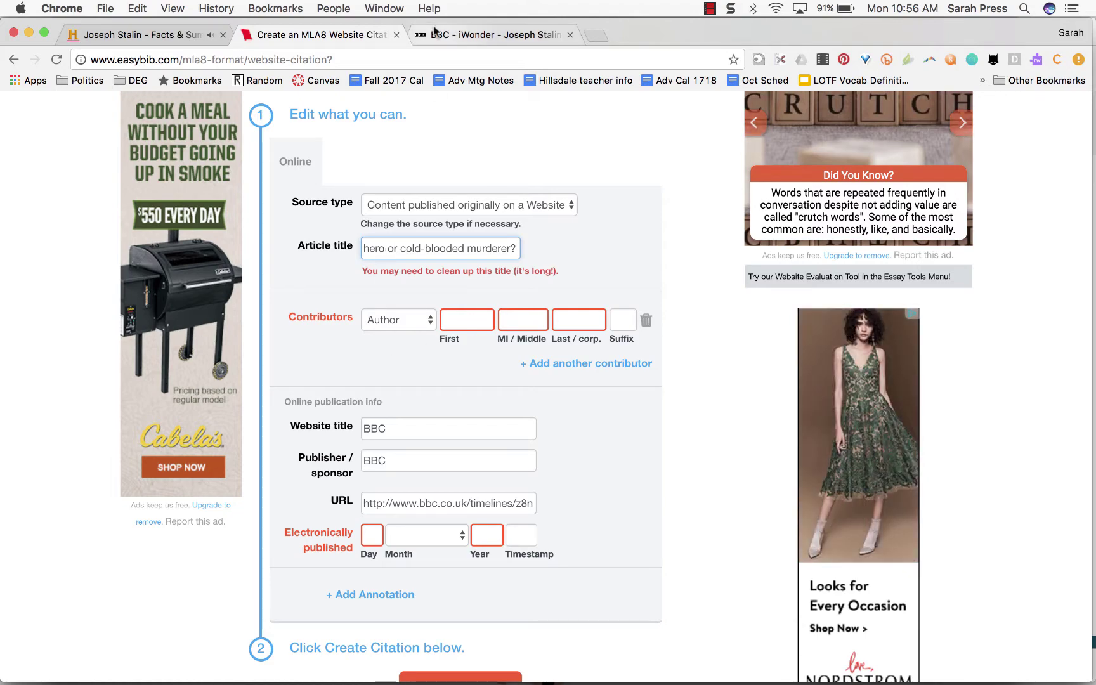
# Step: Check the BBC article from its title to the page footer for an author and publication date
pyautogui.click(488, 34)
pyautogui.scroll(5, 330, 419)
pyautogui.scroll(10, 327, 413)
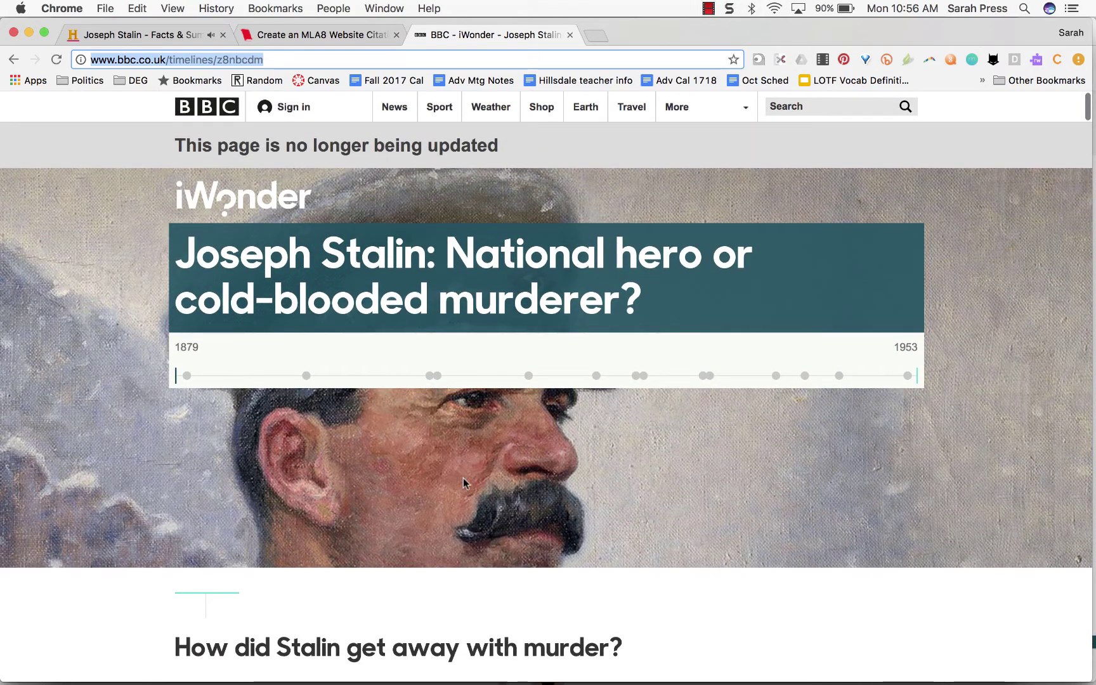
pyautogui.scroll(-20, 463, 477)
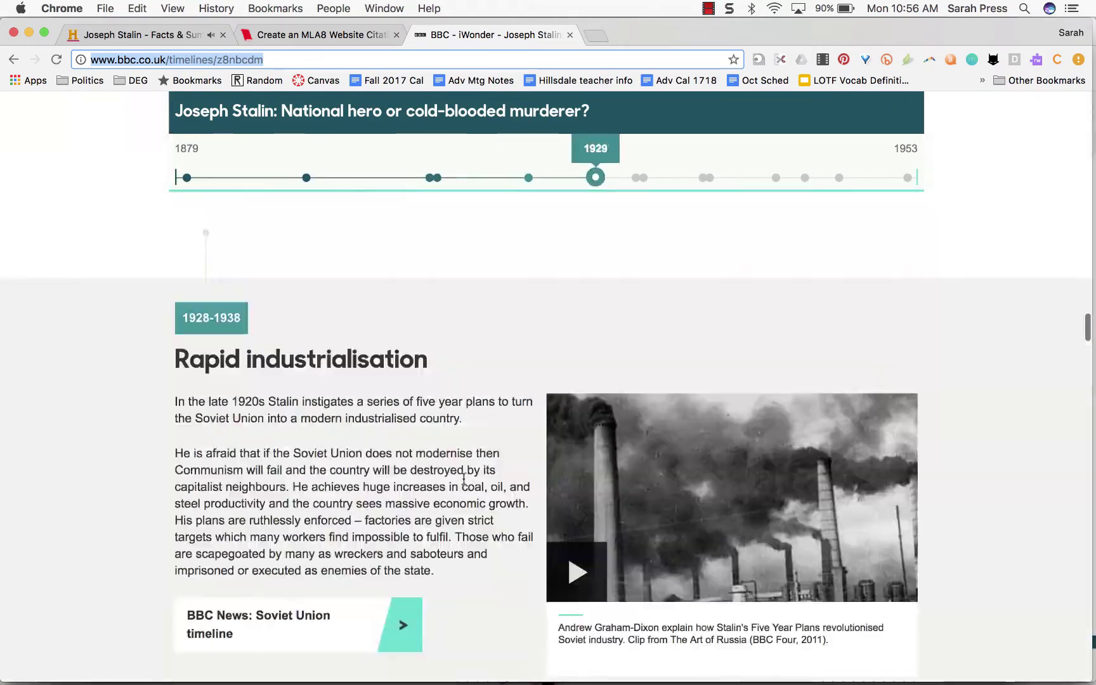
pyautogui.scroll(-20, 464, 480)
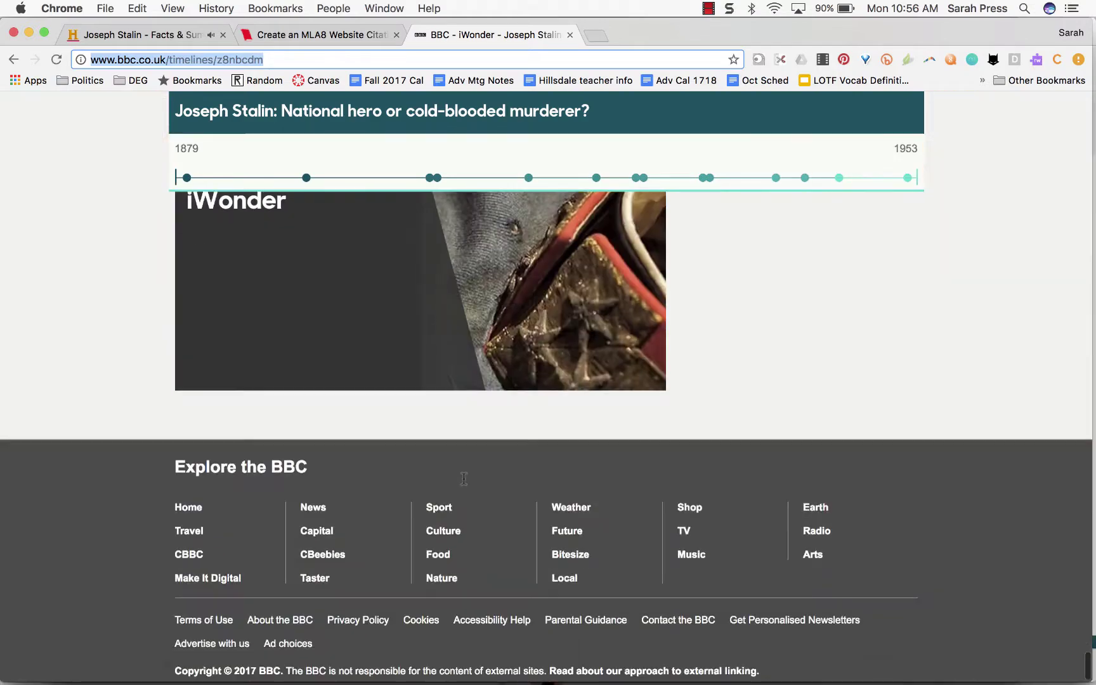
pyautogui.scroll(10, 464, 478)
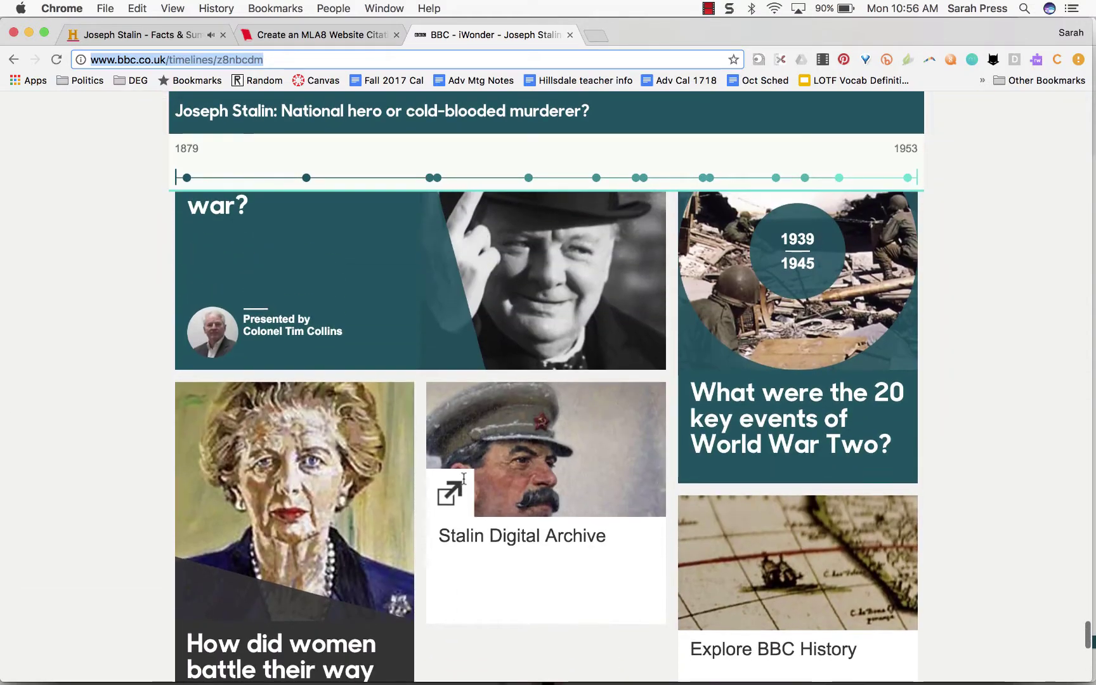
# Step: Review the closing 1953 section of the BBC timeline and the online publication details in the citation form
pyautogui.scroll(12, 463, 478)
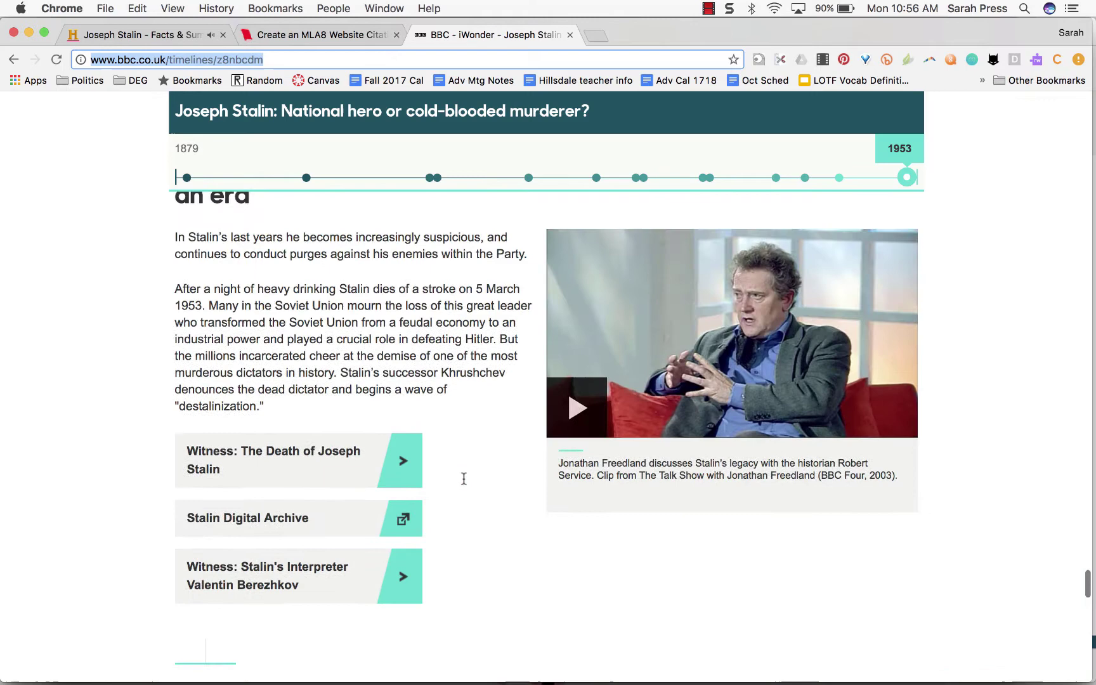
pyautogui.scroll(5, 463, 478)
pyautogui.scroll(-6, 464, 482)
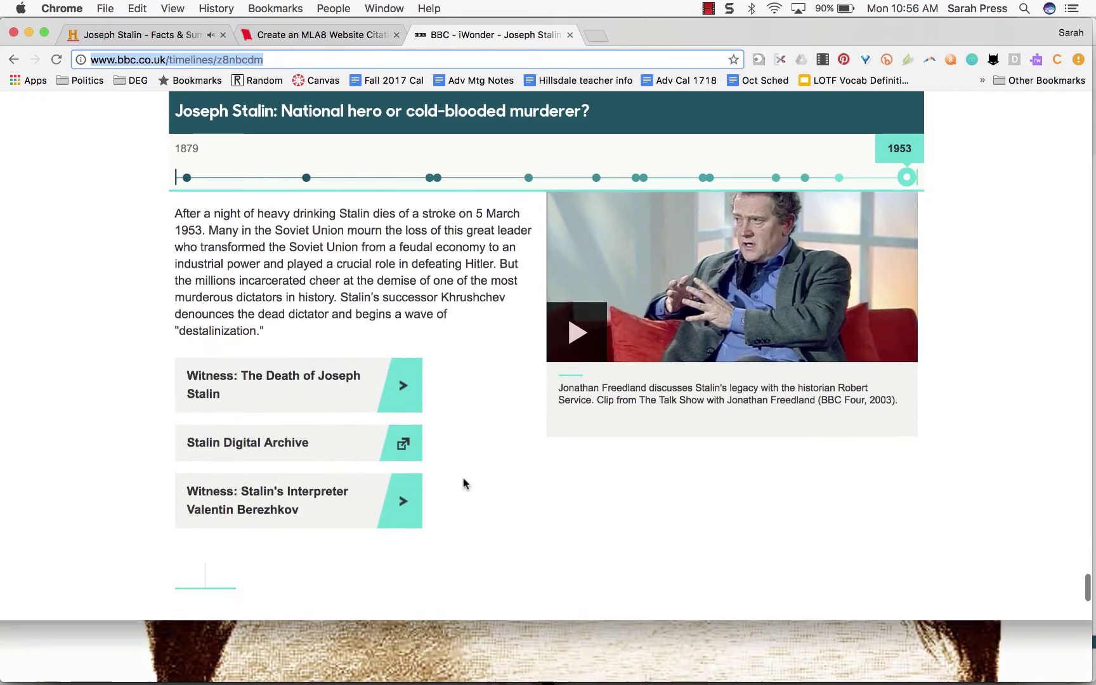
pyautogui.scroll(-1, 463, 483)
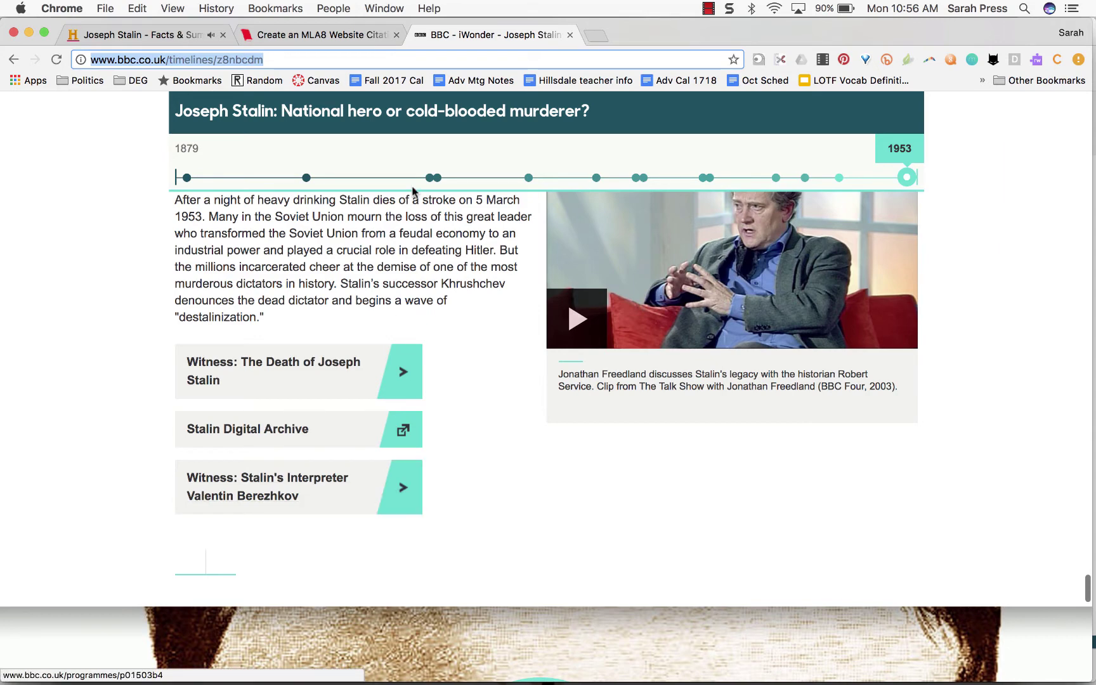
pyautogui.click(329, 37)
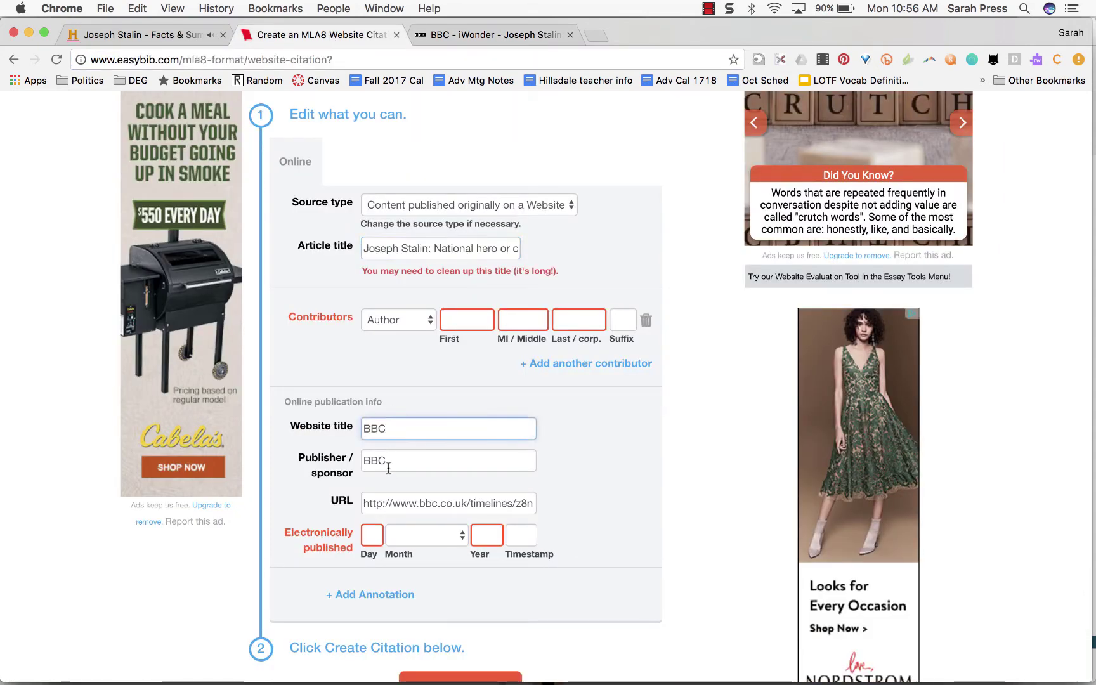
pyautogui.click(378, 507)
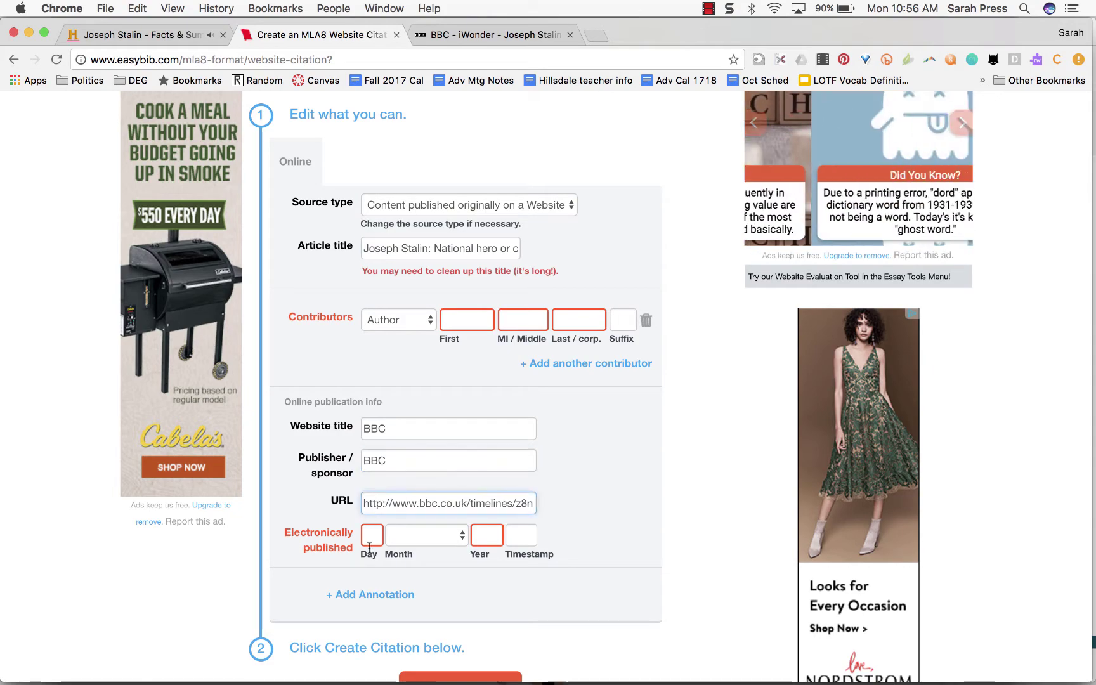
# Step: Recheck the BBC article's title area and opening sections for a publication date
pyautogui.click(454, 35)
pyautogui.scroll(10, 380, 405)
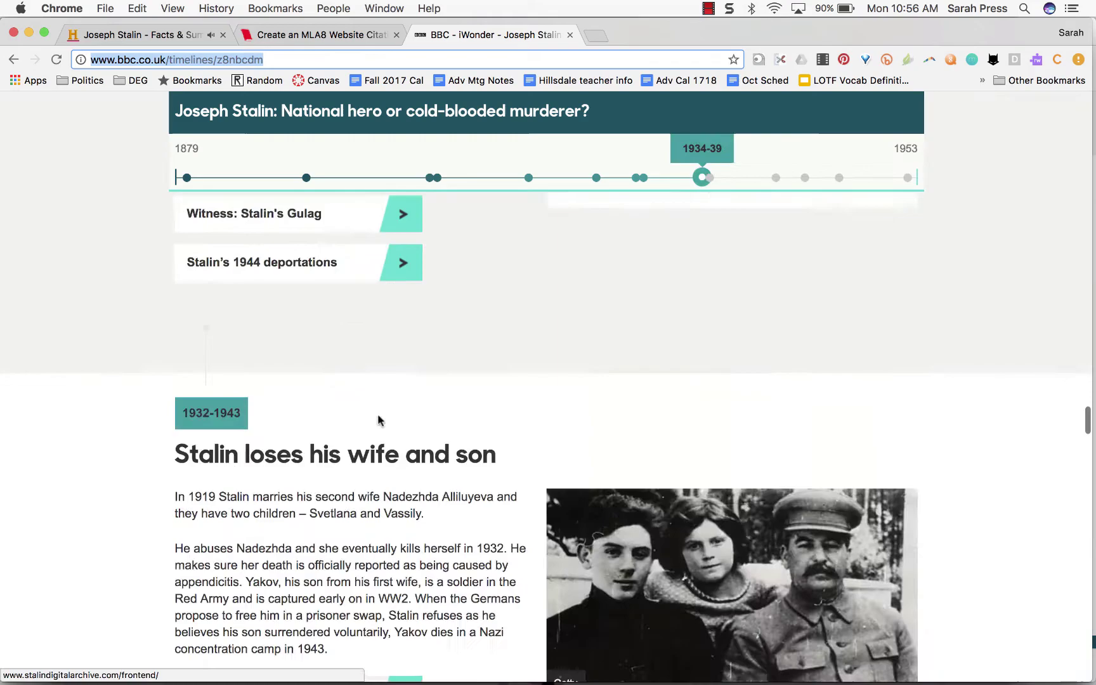
pyautogui.scroll(15, 378, 421)
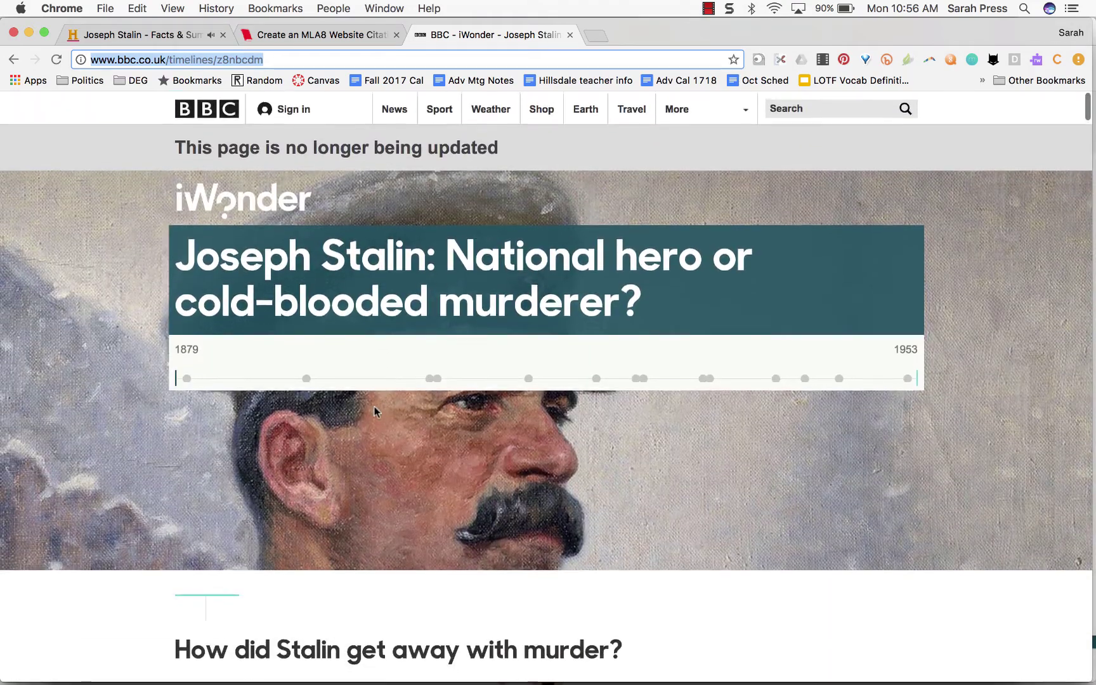
pyautogui.scroll(-6, 330, 492)
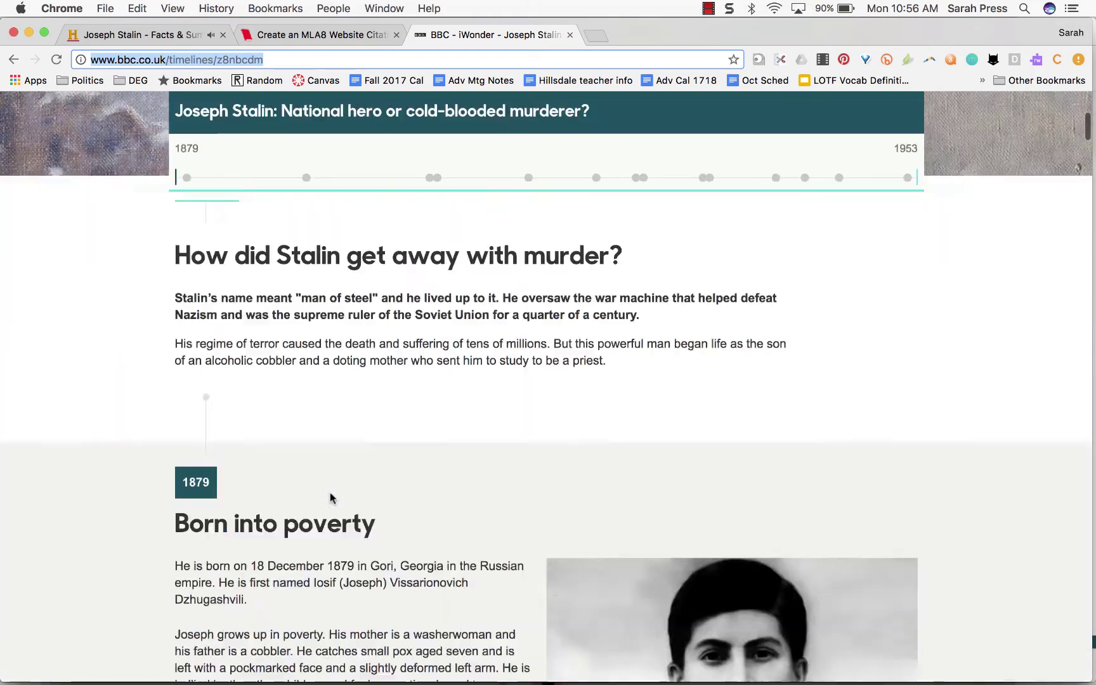
pyautogui.scroll(7, 329, 492)
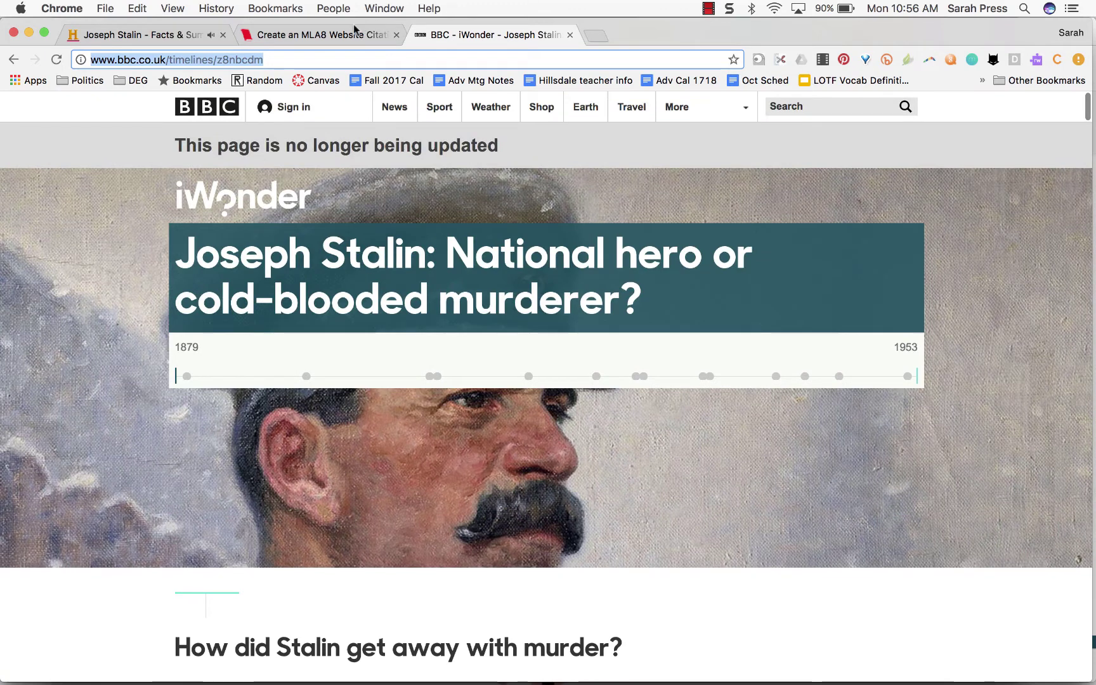
# Step: Create the MLA8 citation for the BBC article without an author or publication date, and select the finished citation text
pyautogui.click(353, 32)
pyautogui.scroll(-4, 401, 509)
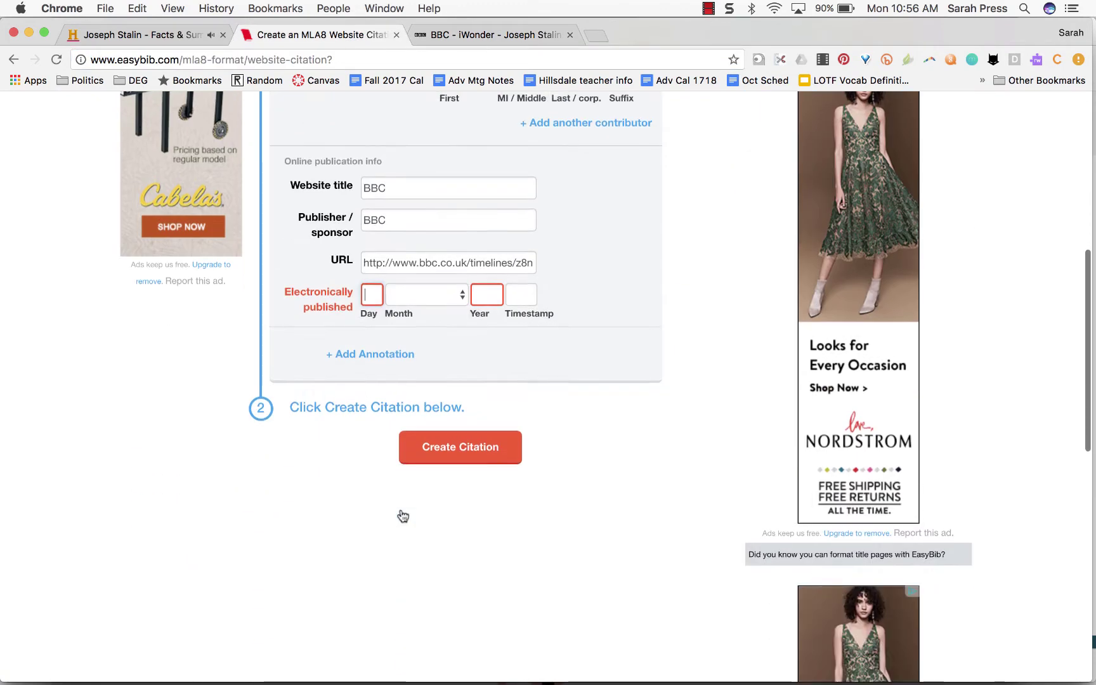
pyautogui.click(457, 451)
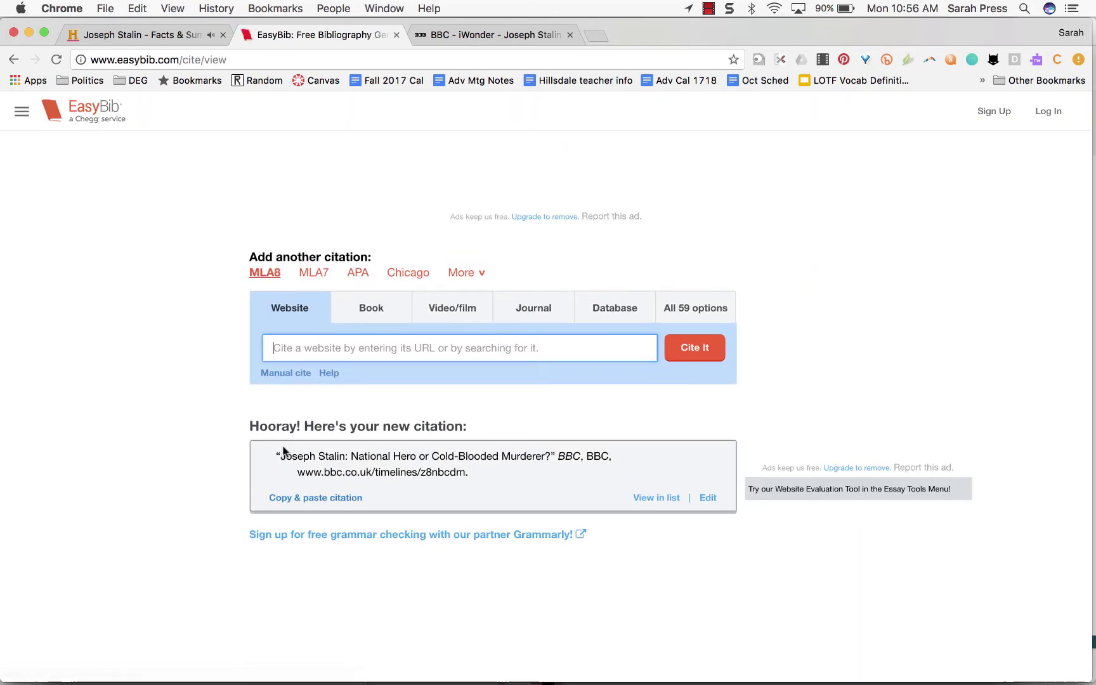
pyautogui.moveTo(276, 460); pyautogui.dragTo(533, 473)
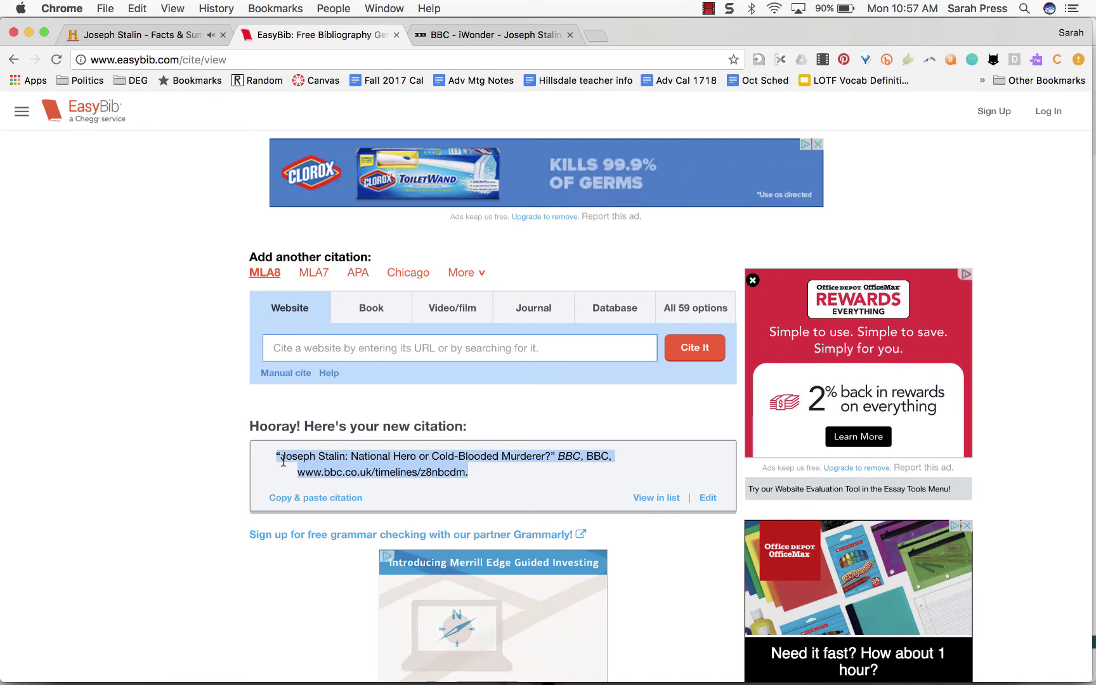
# Step: Search Google in a new tab for "stalin biography" and open The Atlantic's article "Understanding Stalin"
pyautogui.click(592, 37)
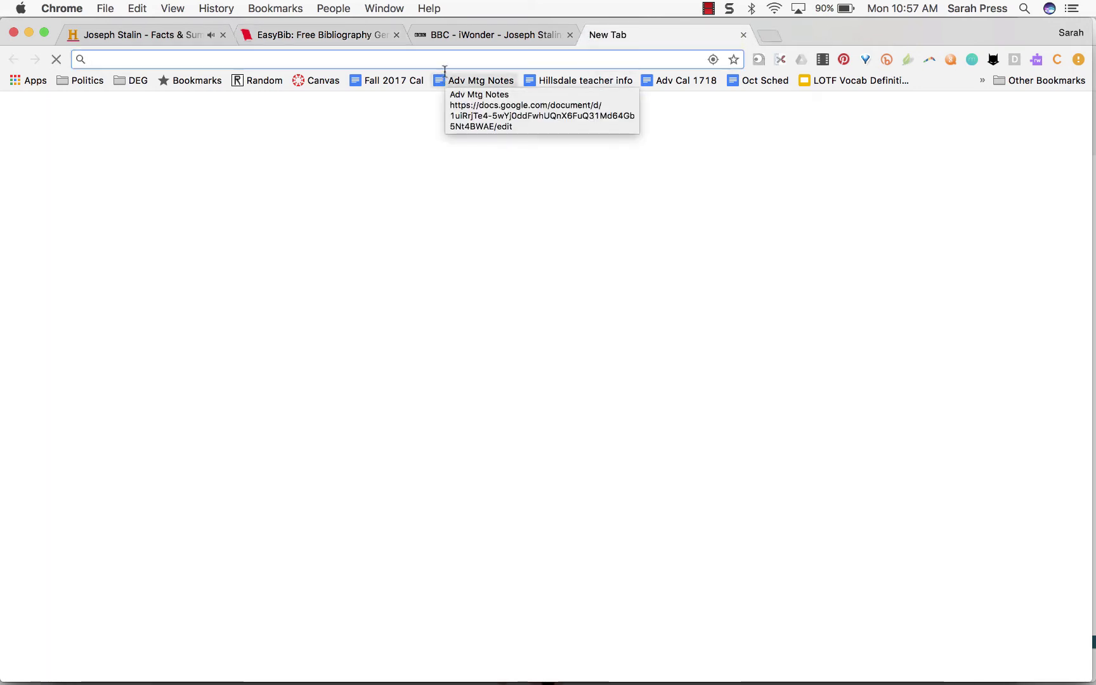
pyautogui.write('stalin biography')
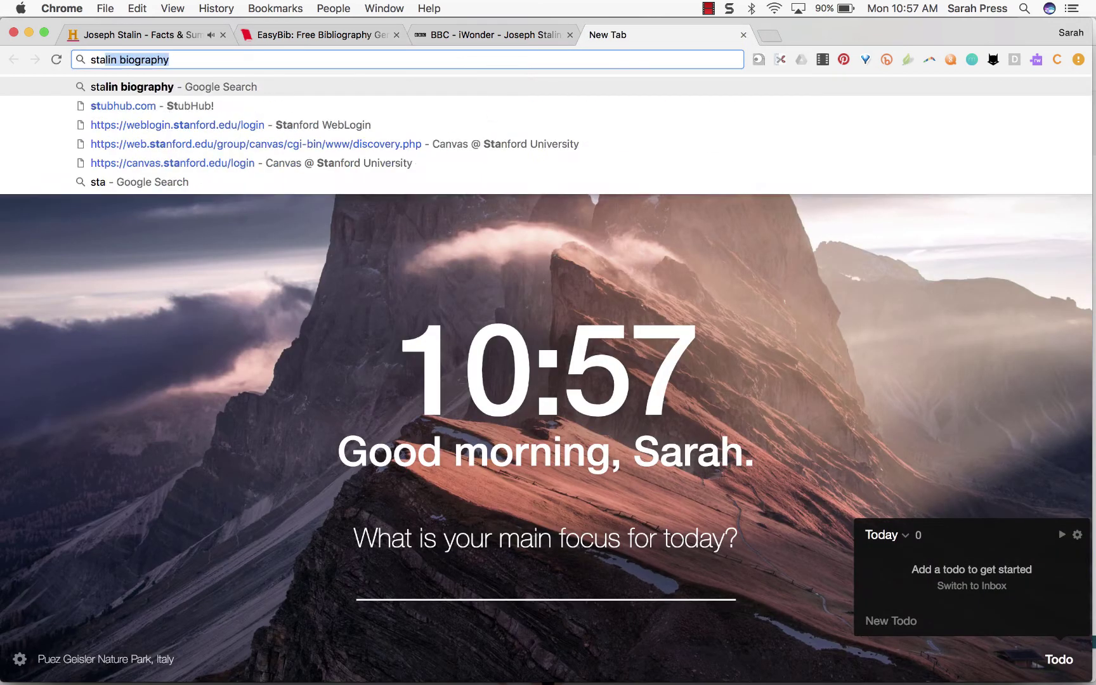
pyautogui.press('Return')
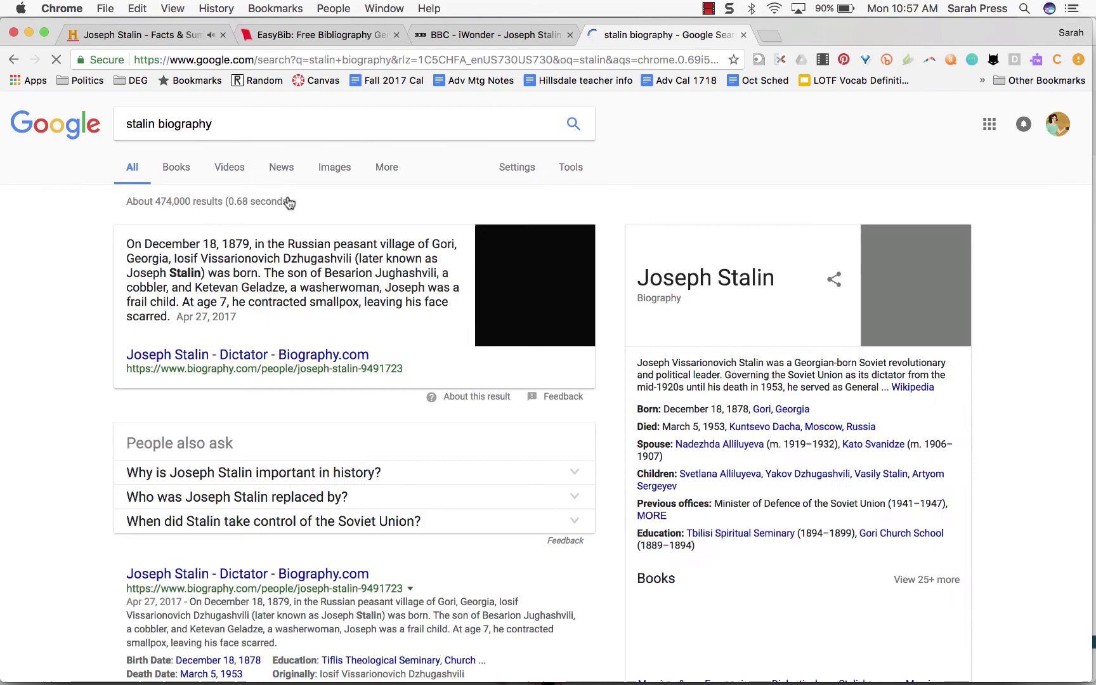
pyautogui.scroll(-5, 180, 413)
pyautogui.scroll(-10, 181, 420)
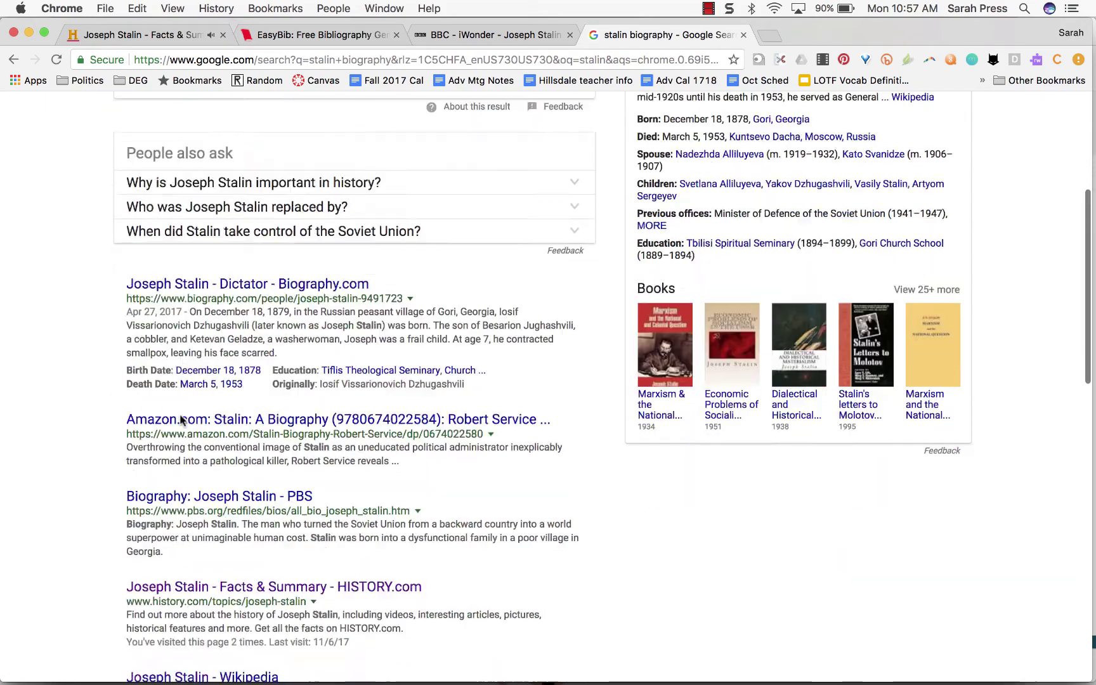
pyautogui.scroll(-8, 180, 415)
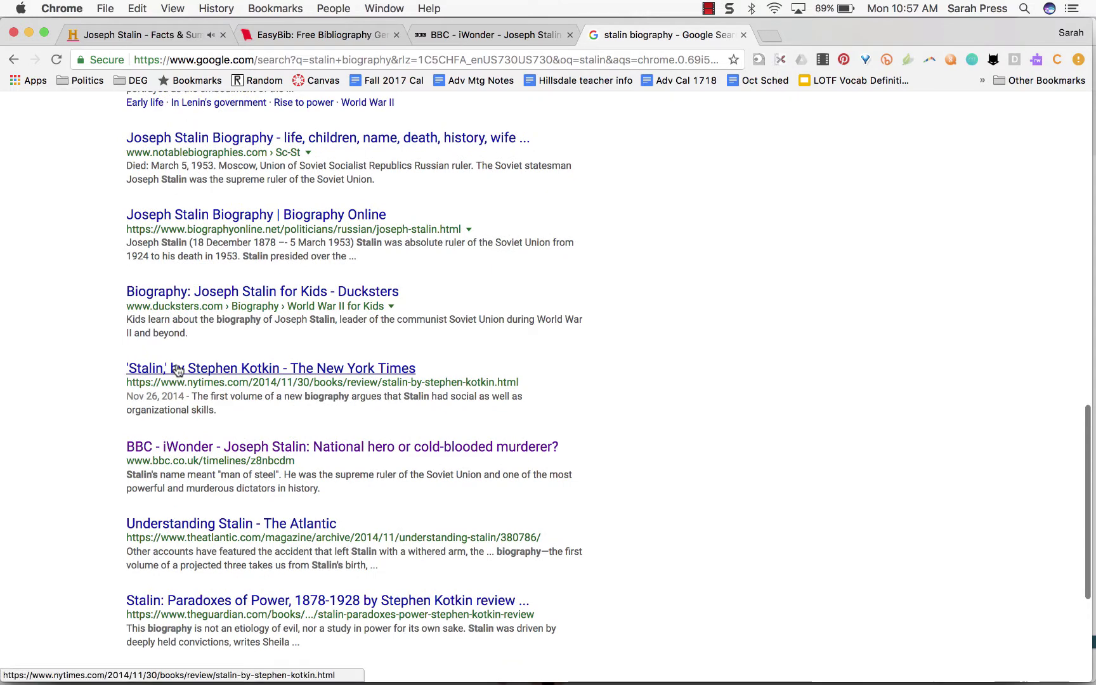
pyautogui.click(192, 524)
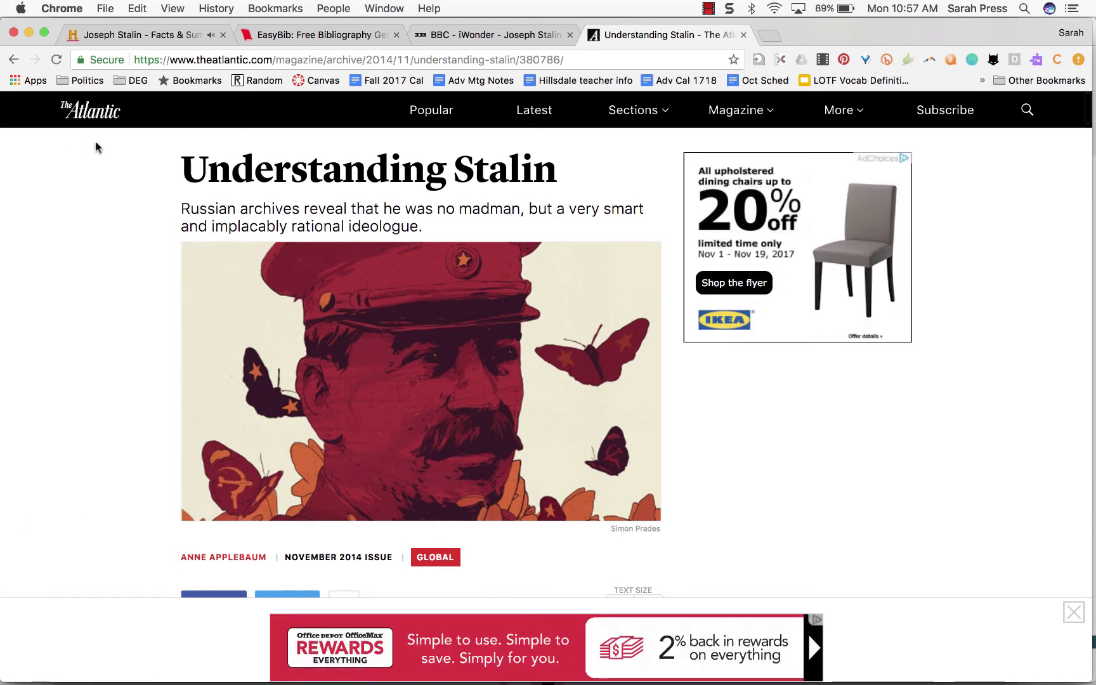
# Step: Examine The Atlantic's "Understanding Stalin" article, including its author byline, issue date and body text
pyautogui.scroll(-8, 108, 181)
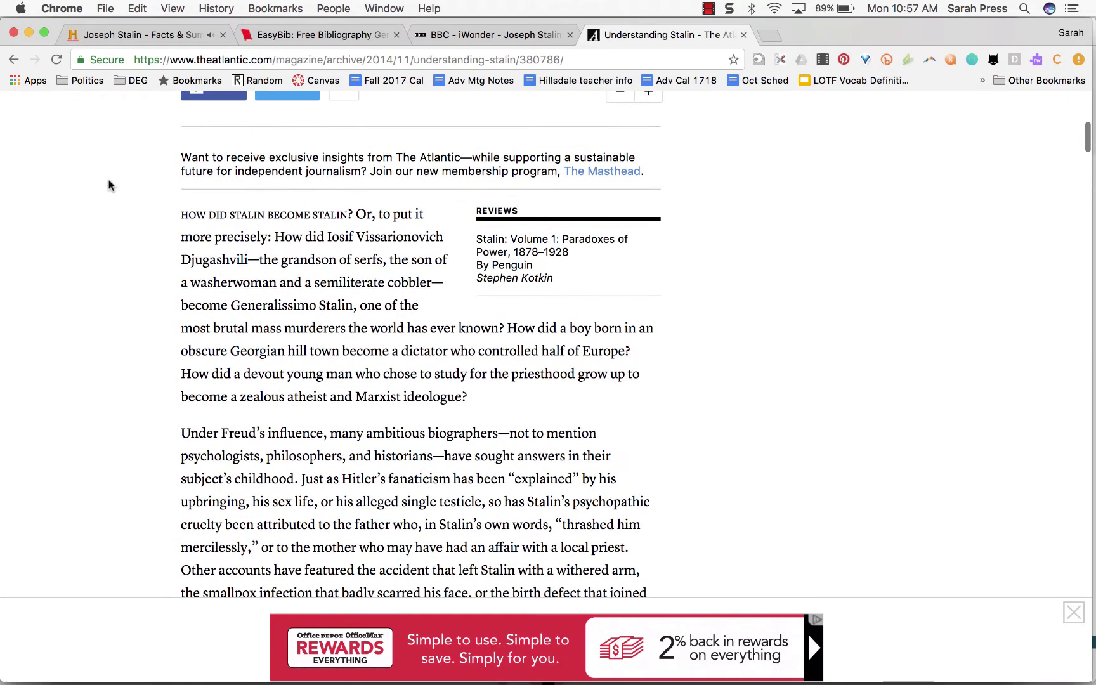
pyautogui.scroll(2, 108, 184)
pyautogui.scroll(2, 108, 185)
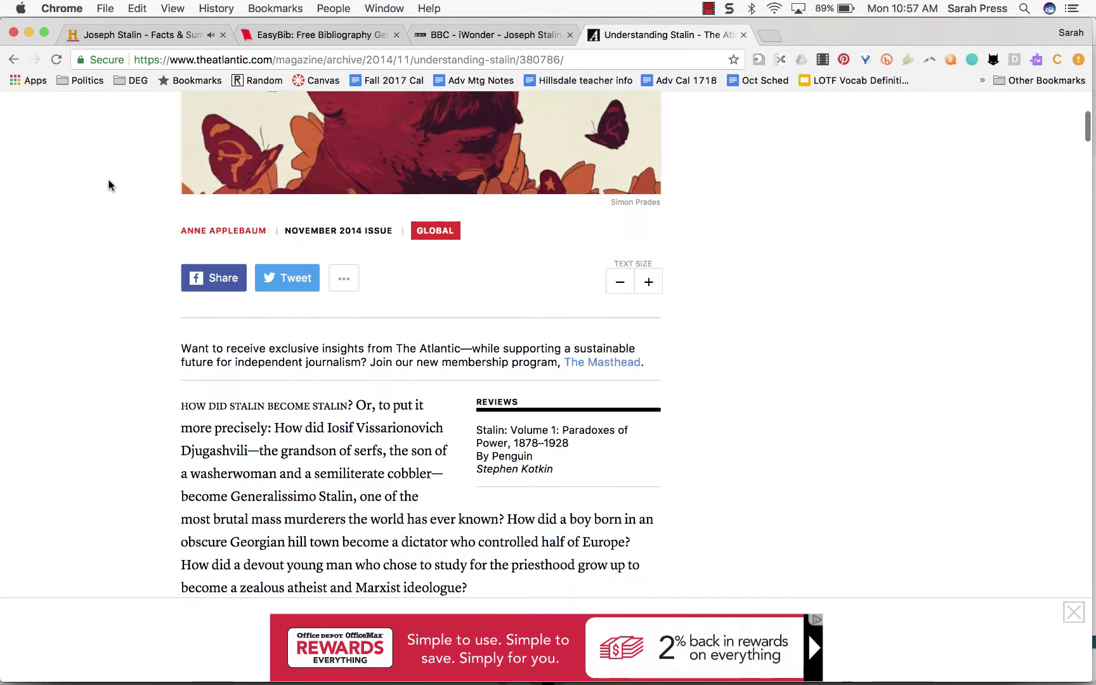
pyautogui.scroll(-1, 109, 186)
pyautogui.scroll(7, 108, 185)
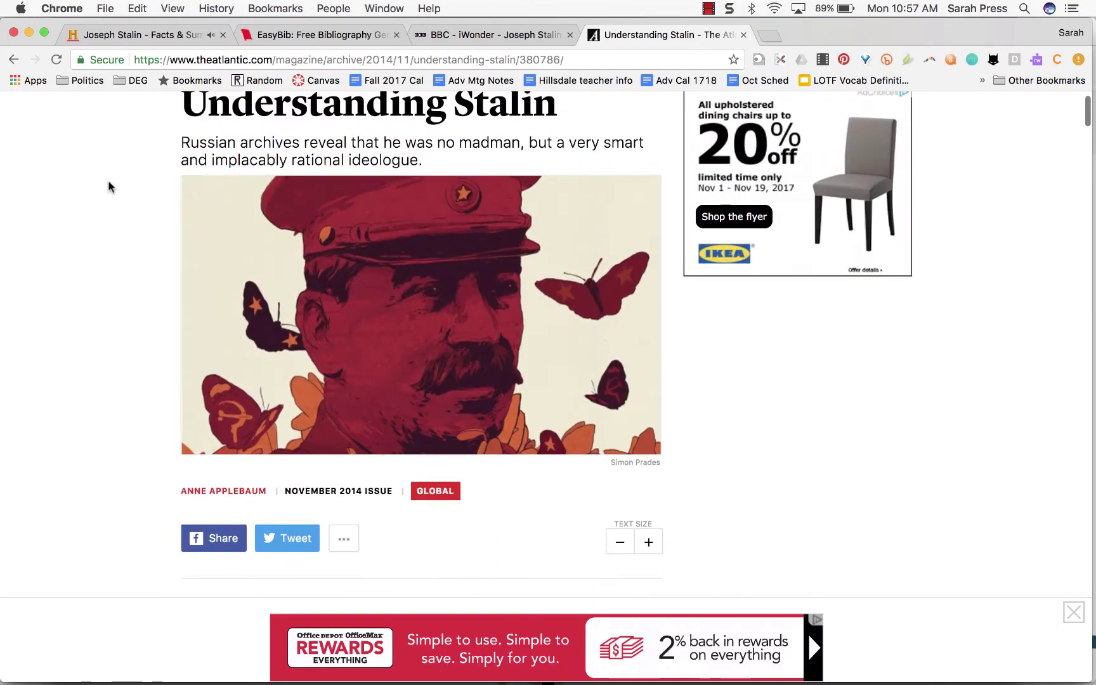
pyautogui.scroll(-20, 109, 186)
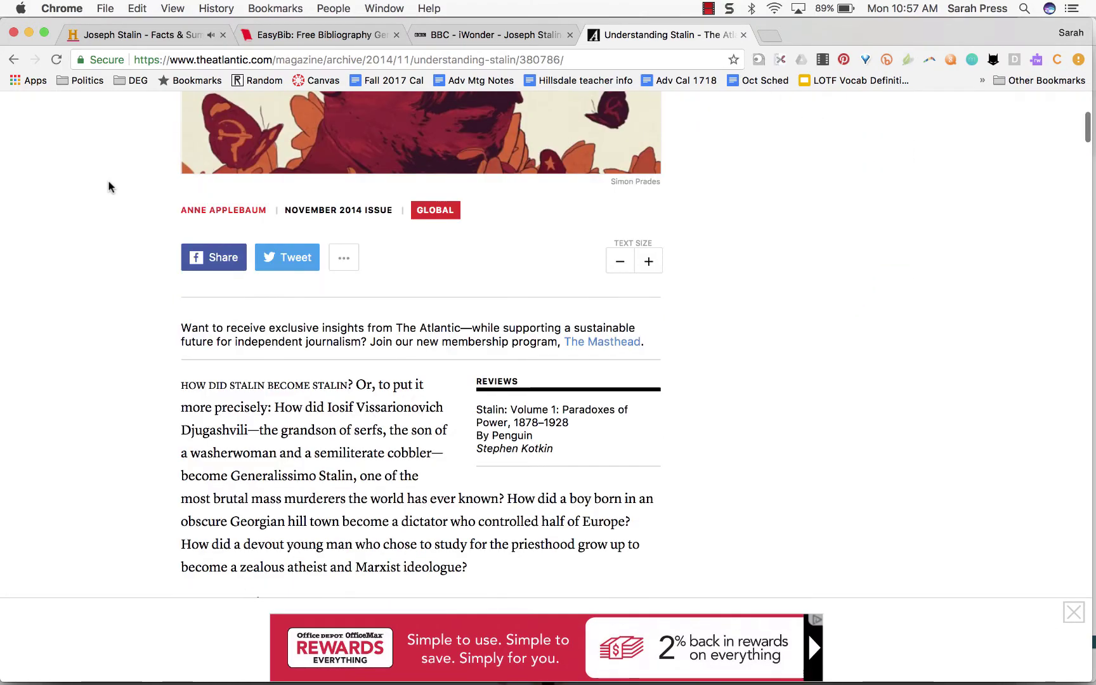
pyautogui.scroll(-15, 108, 186)
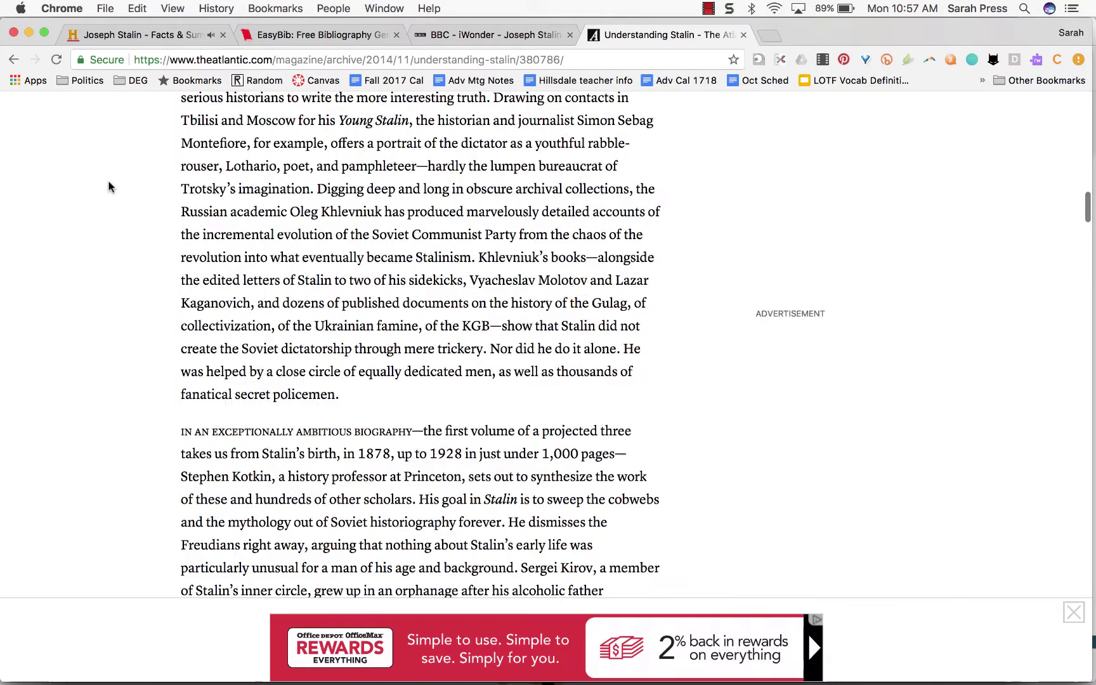
pyautogui.scroll(-10, 108, 186)
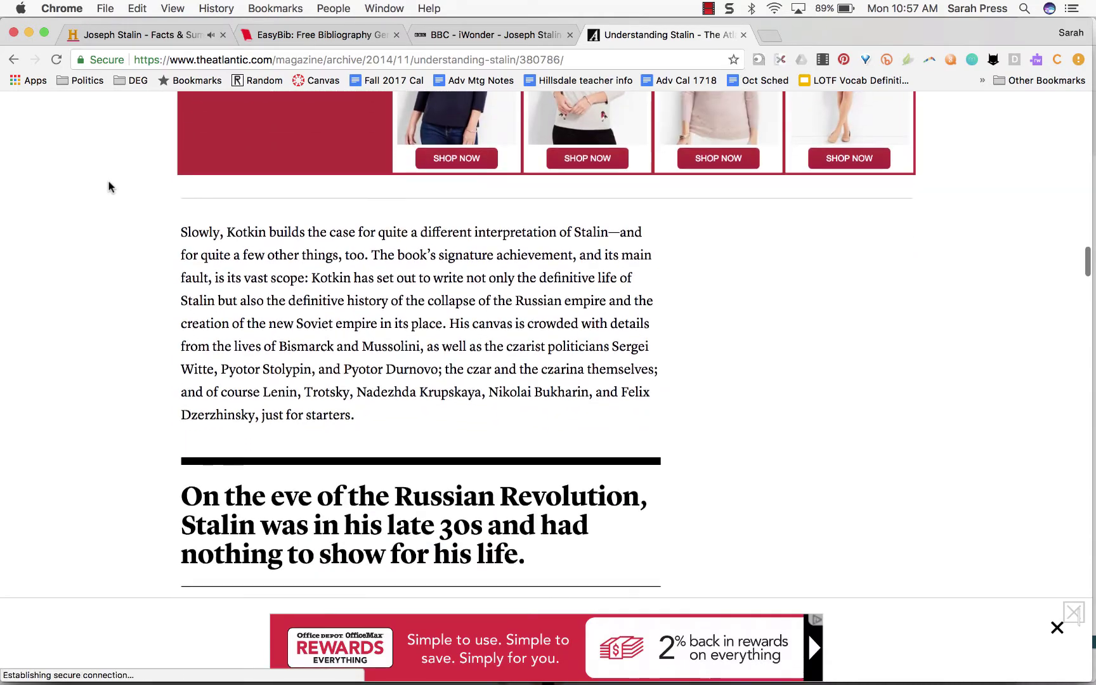
pyautogui.scroll(-12, 109, 186)
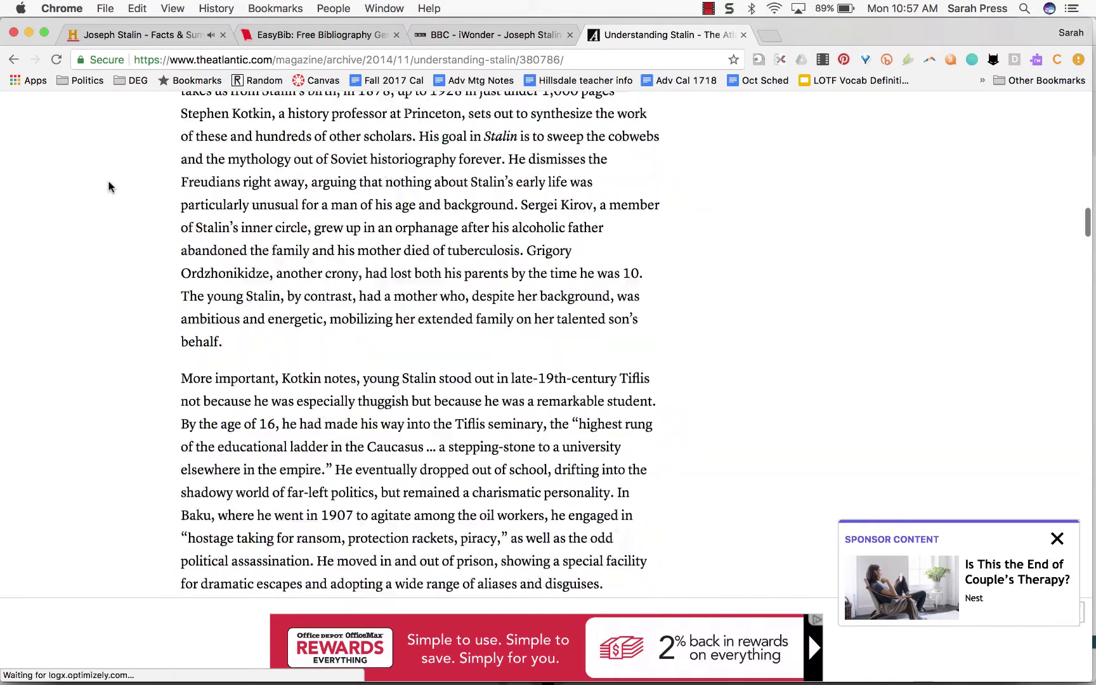
pyautogui.press('Home')
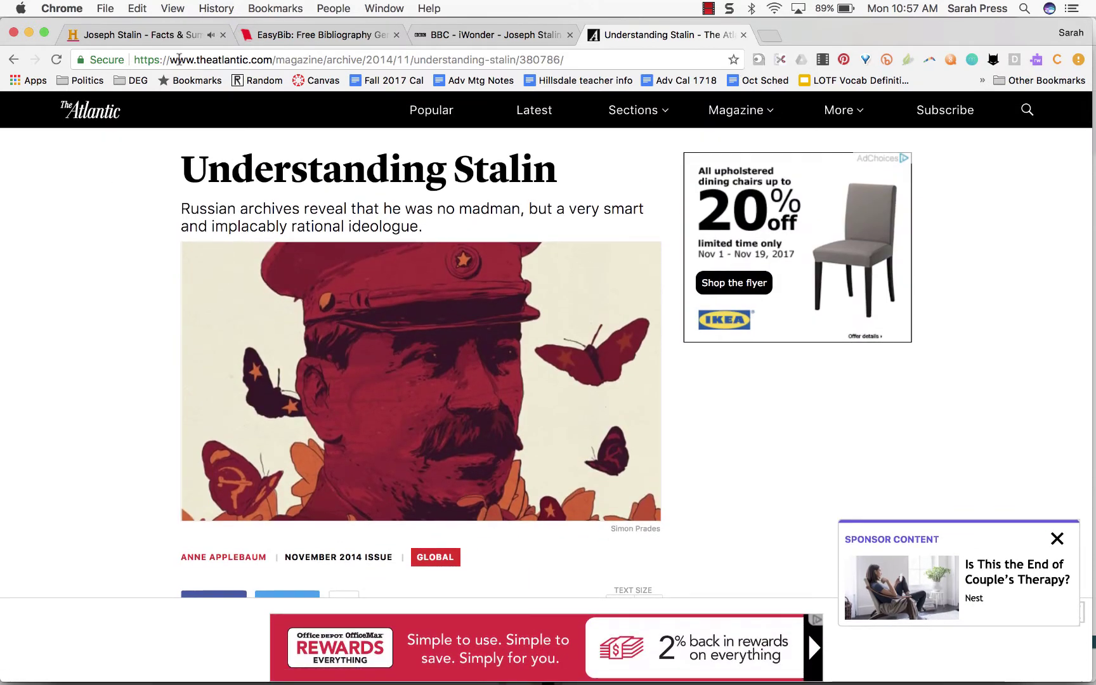
# Step: Copy the Atlantic article's URL and look it up in EasyBib as an MLA8 website source
pyautogui.click(178, 59)
pyautogui.press('super+c')
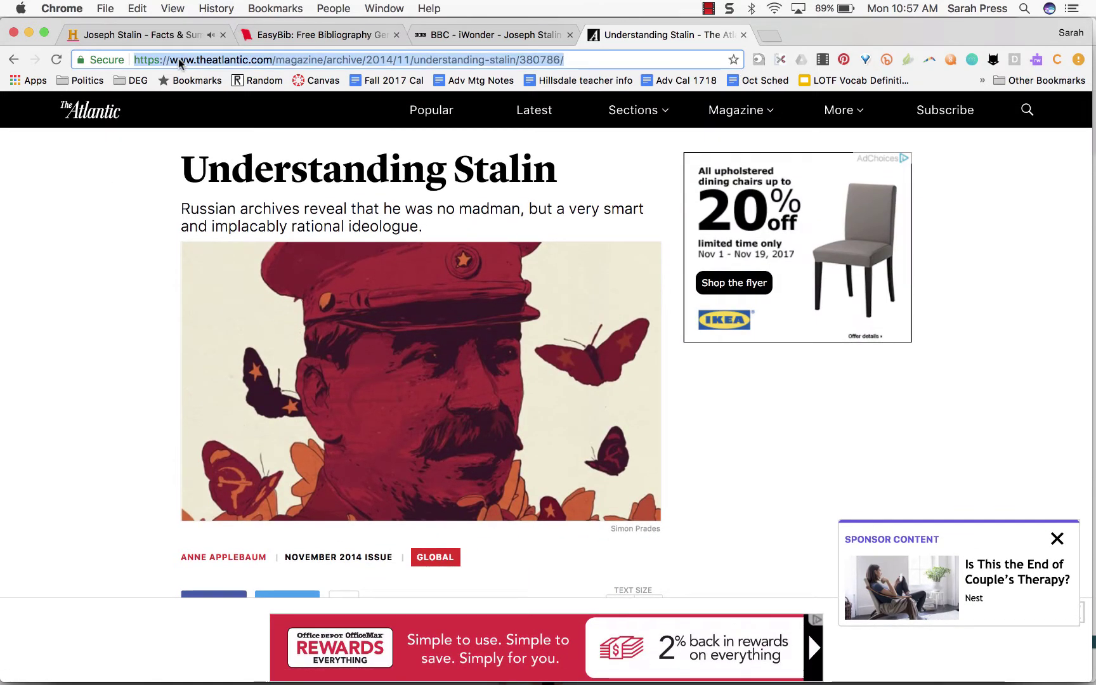
pyautogui.click(287, 33)
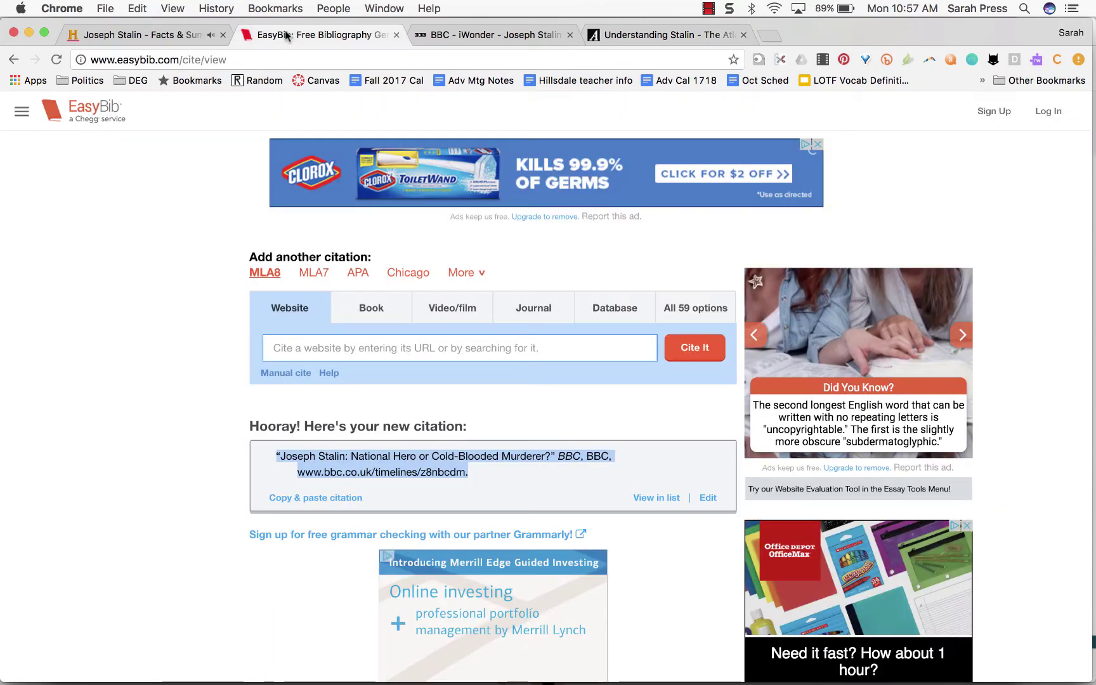
pyautogui.click(295, 347)
pyautogui.press('super+v')
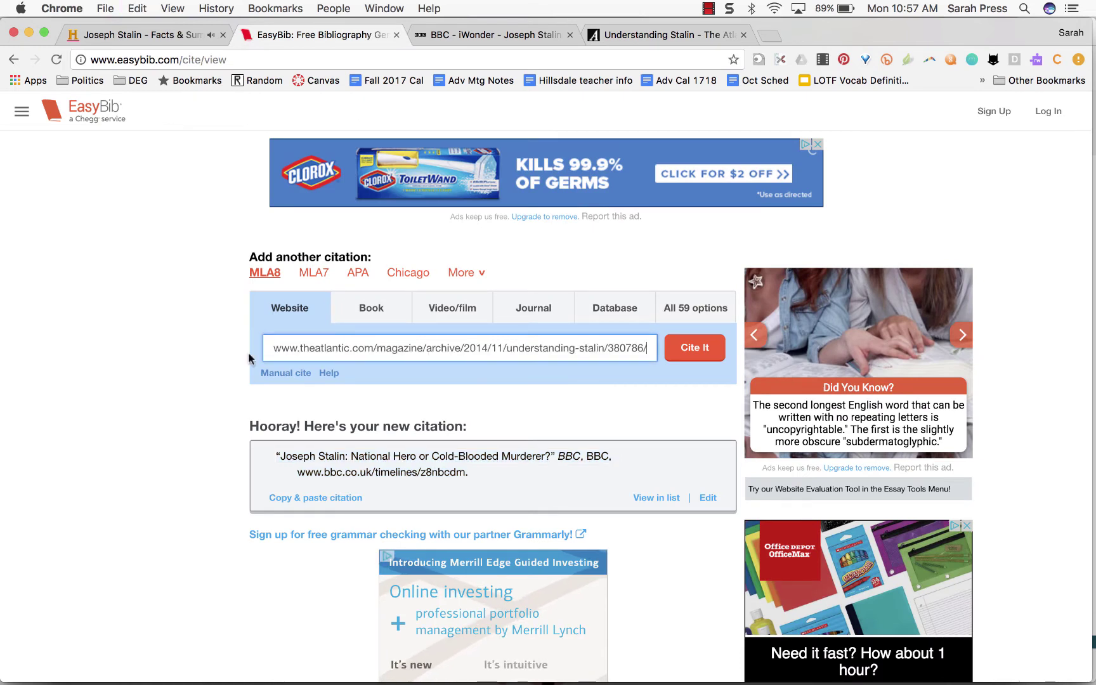
pyautogui.click(677, 354)
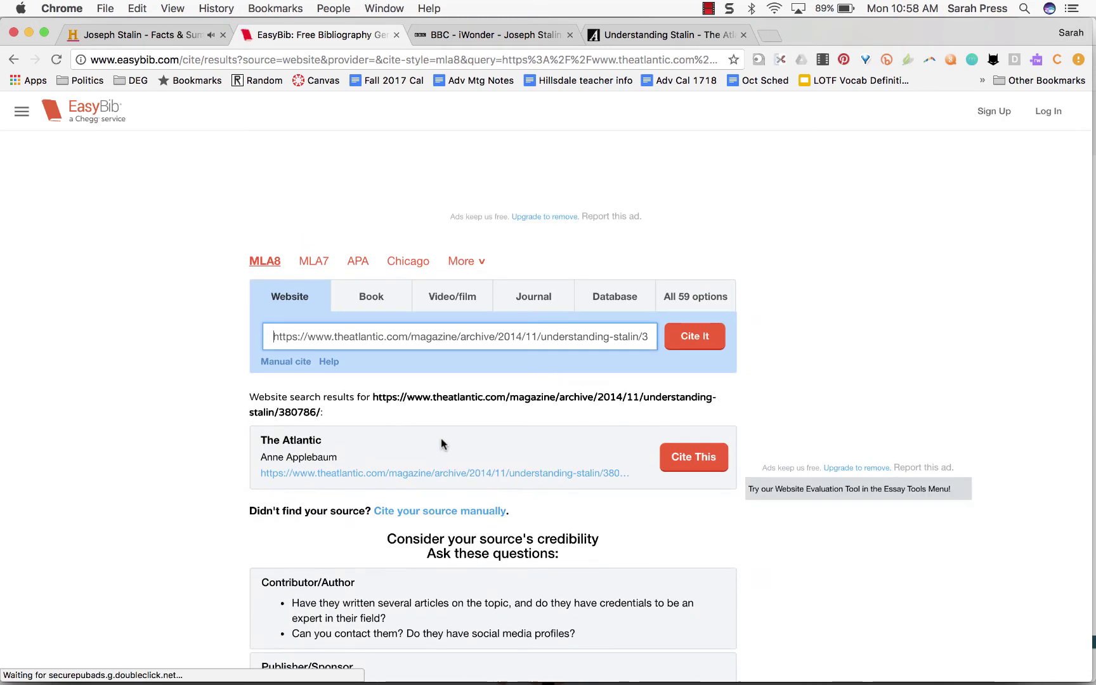
# Step: Cite the Atlantic search result and continue to the final step to review its article and publication details
pyautogui.click(683, 457)
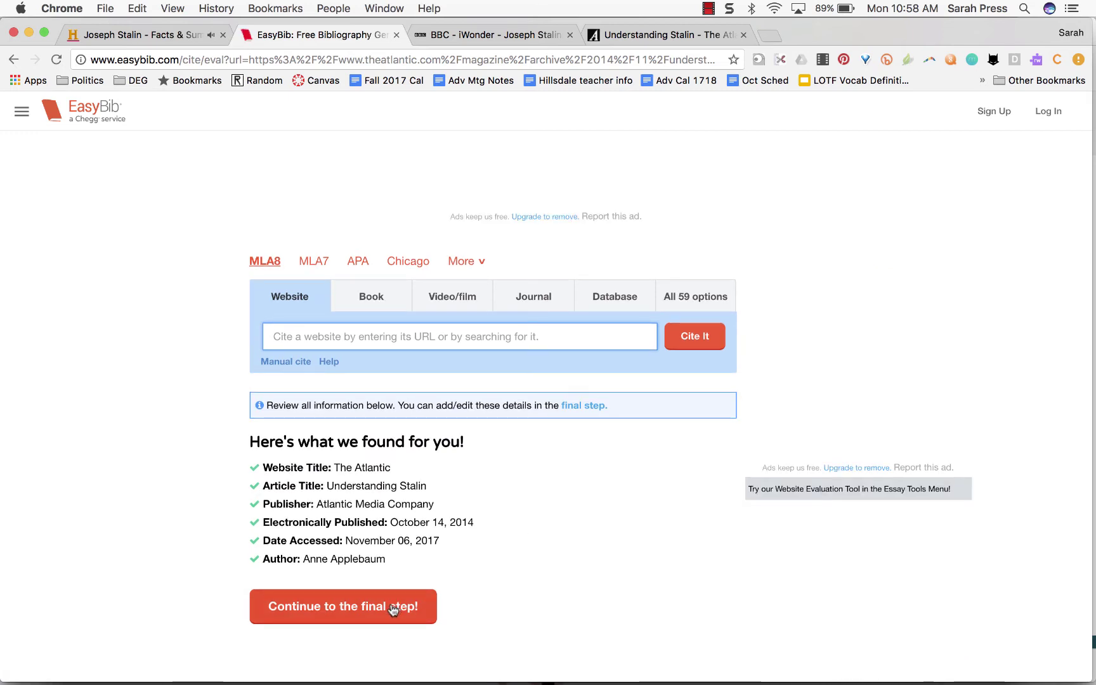
pyautogui.click(393, 609)
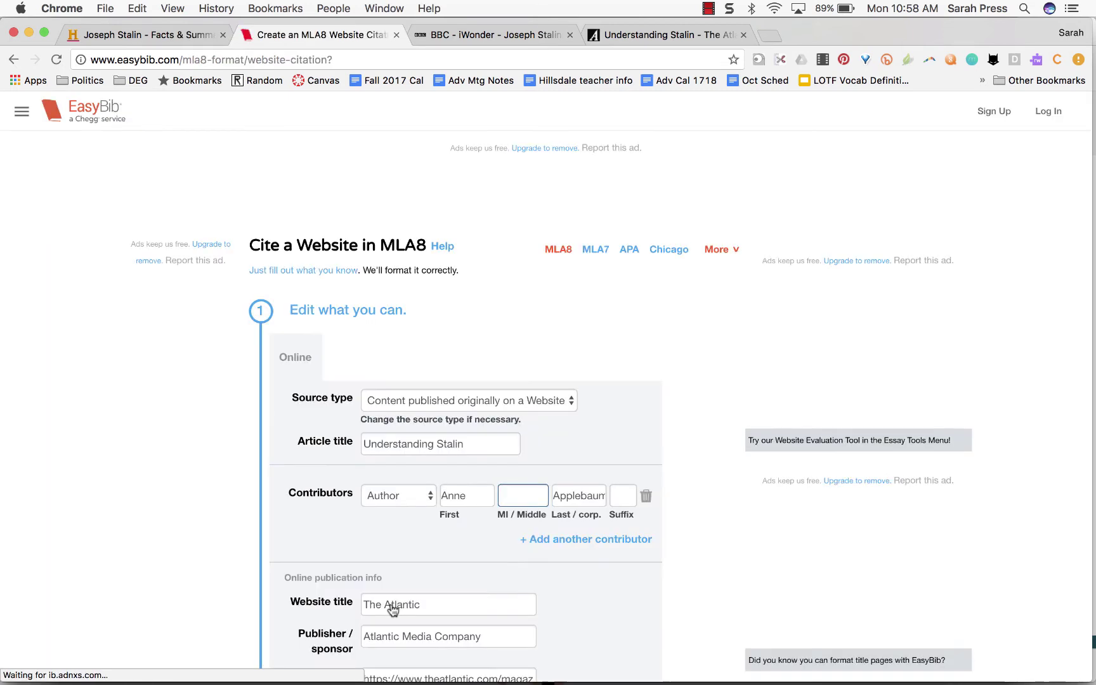
pyautogui.scroll(-1, 393, 608)
pyautogui.scroll(-5, 393, 608)
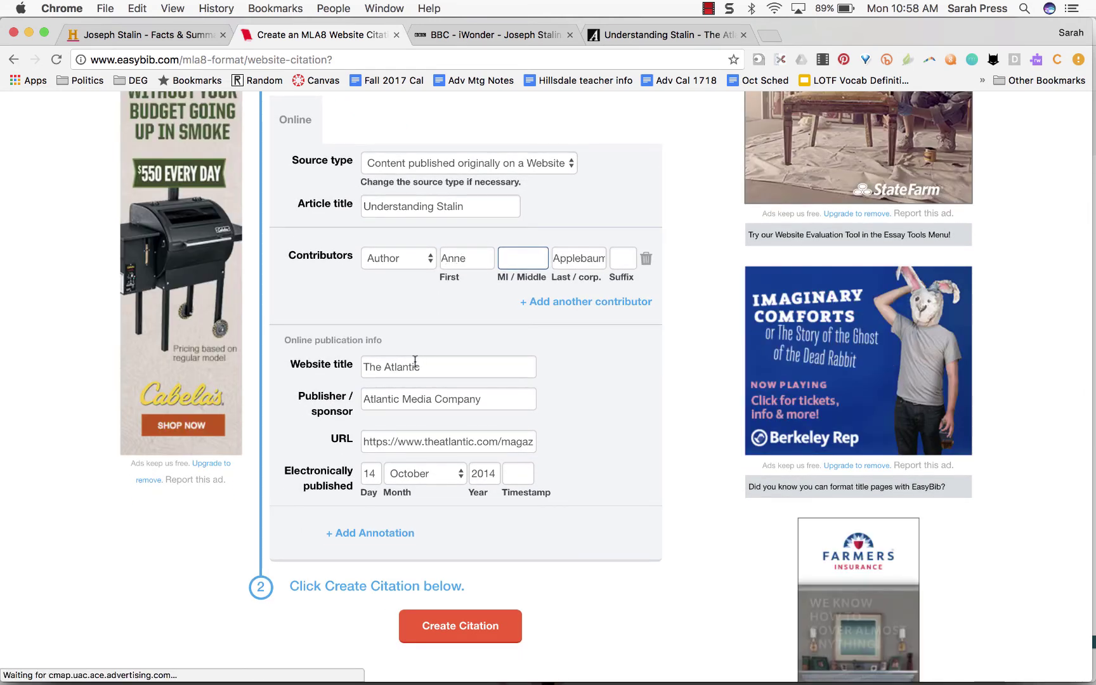
pyautogui.click(381, 398)
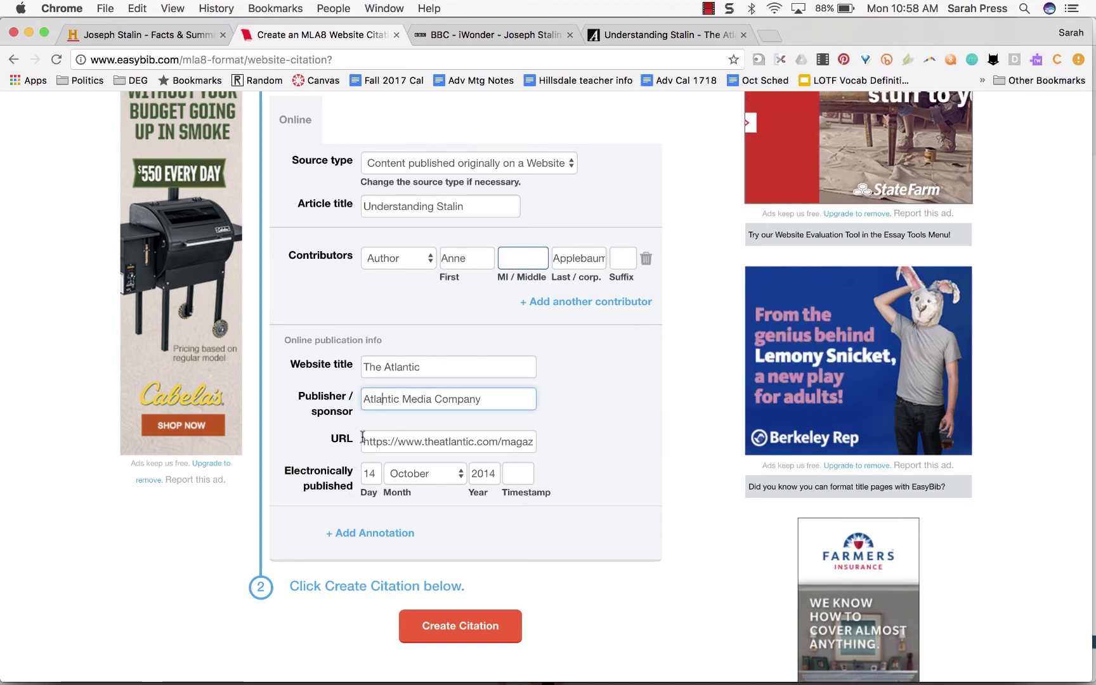
# Step: Look through the Atlantic article page to check the publisher information
pyautogui.click(621, 41)
pyautogui.scroll(-20, 573, 323)
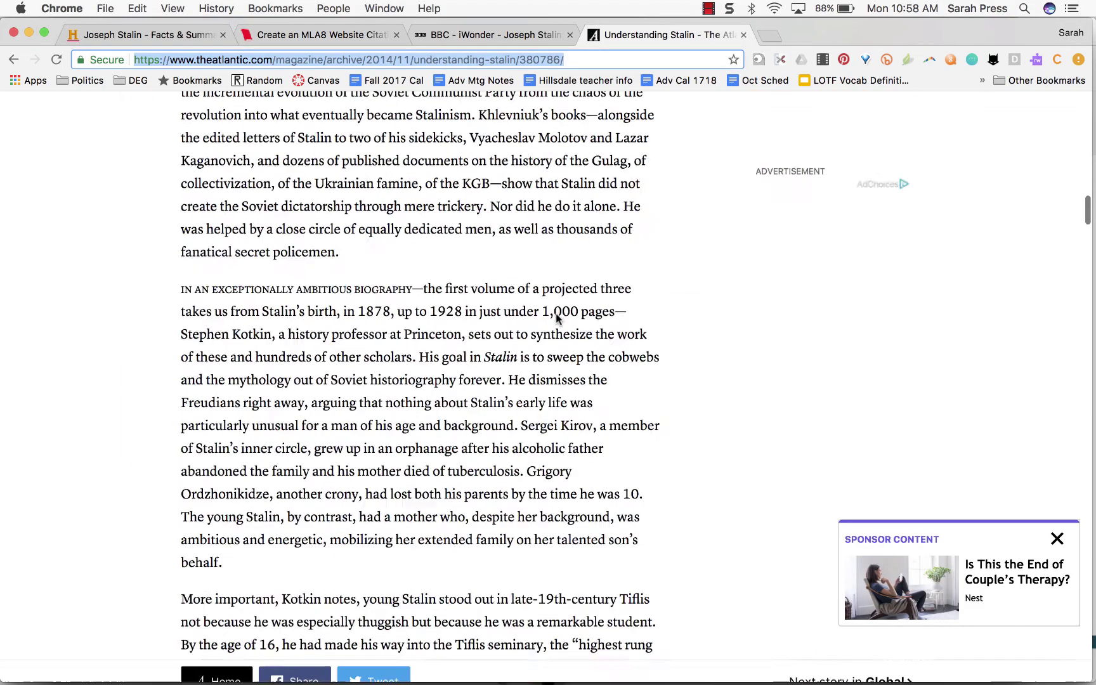
pyautogui.scroll(-15, 555, 318)
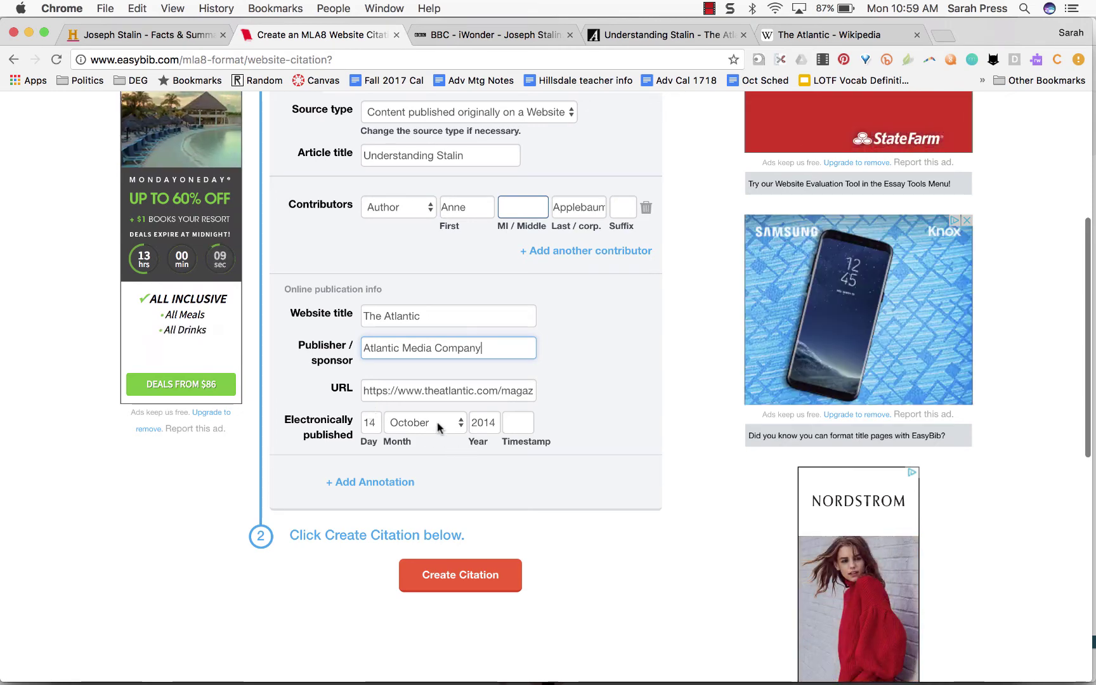
# Step: Create the MLA8 citation for "Understanding Stalin" with Atlantic Media Company as publisher, and select the finished citation text
pyautogui.scroll(-4, 482, 424)
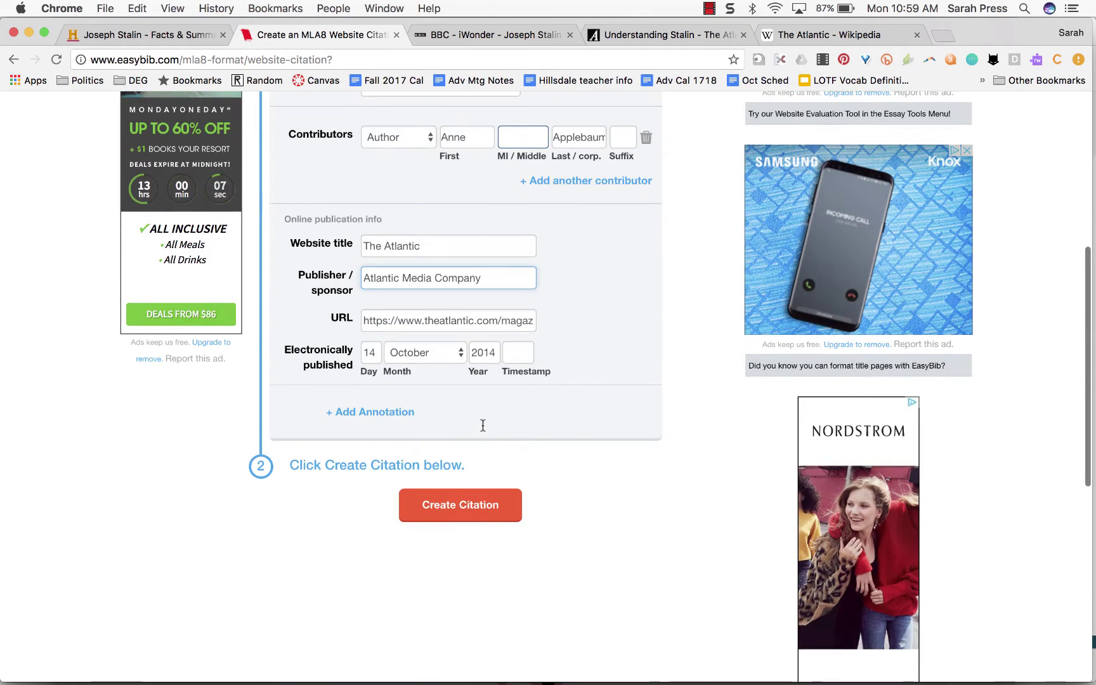
pyautogui.click(433, 505)
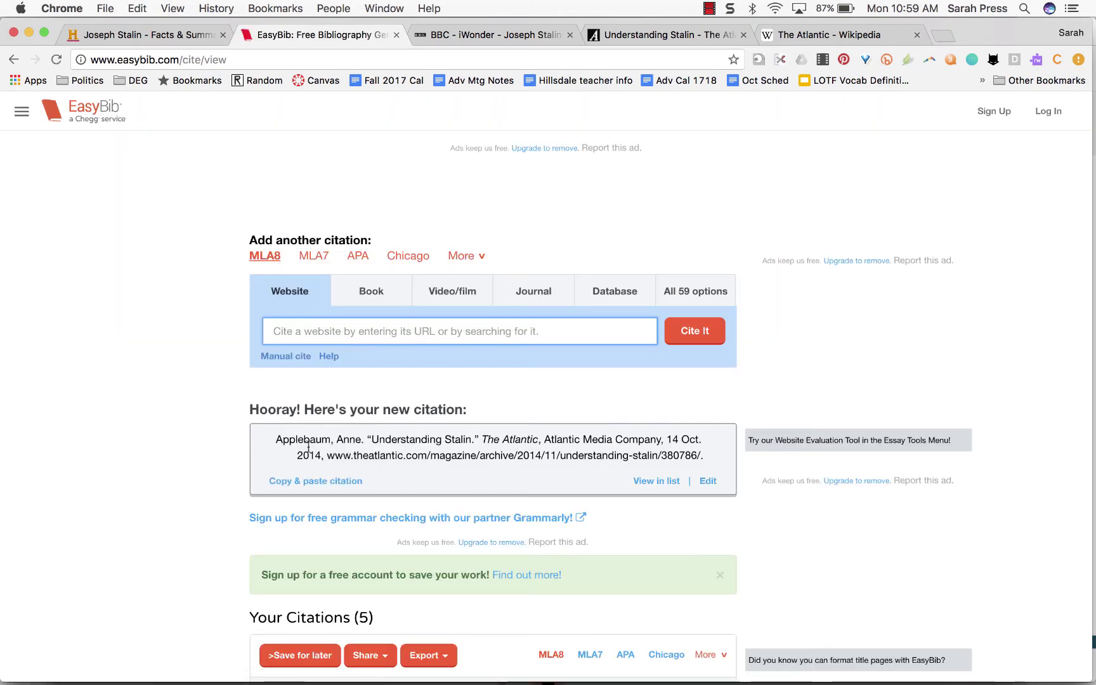
pyautogui.moveTo(276, 452); pyautogui.dragTo(716, 470)
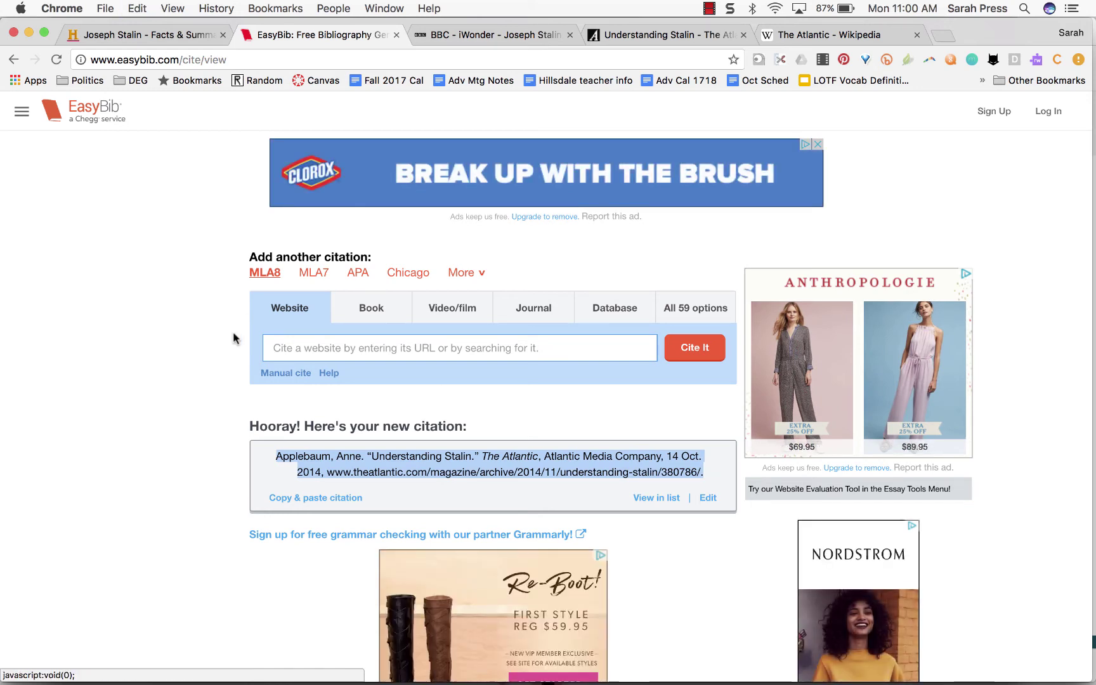